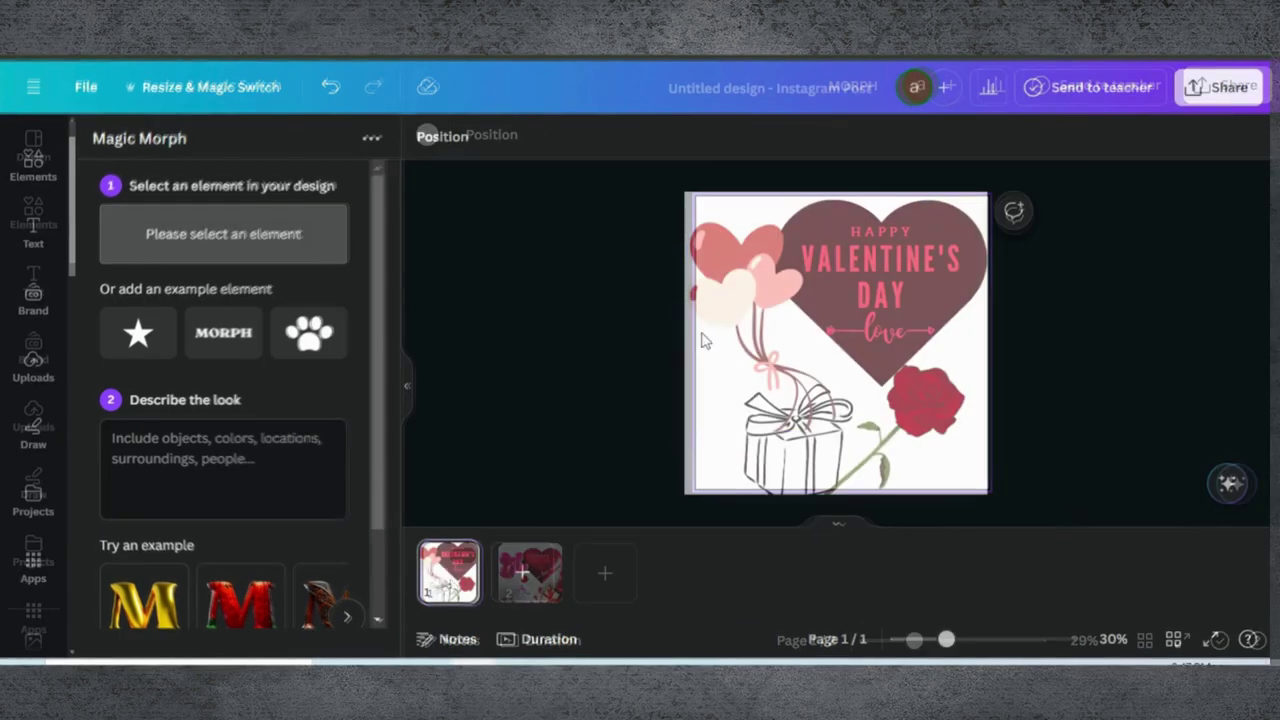
# Generate Magic Morph variations of the heart balloons from the description "3d baloons in red and pink color".
pyautogui.click(700, 337)
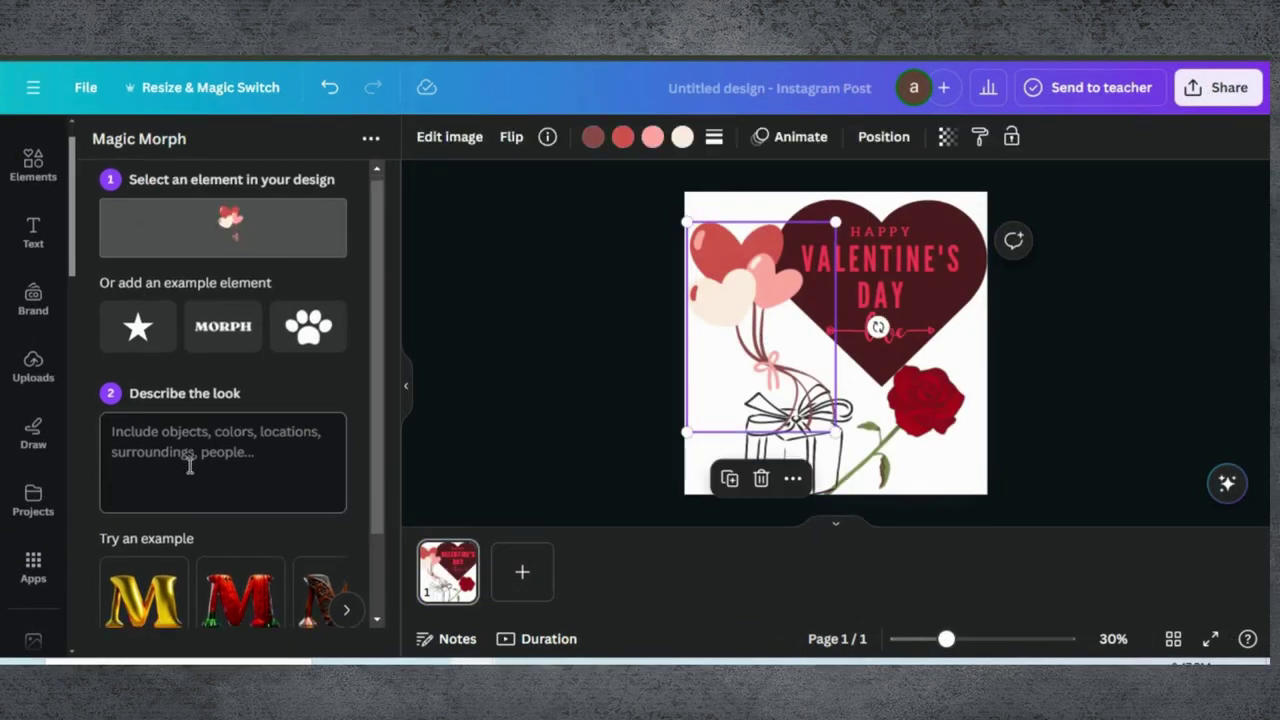
pyautogui.scroll(-1, 190, 465)
pyautogui.click(207, 348)
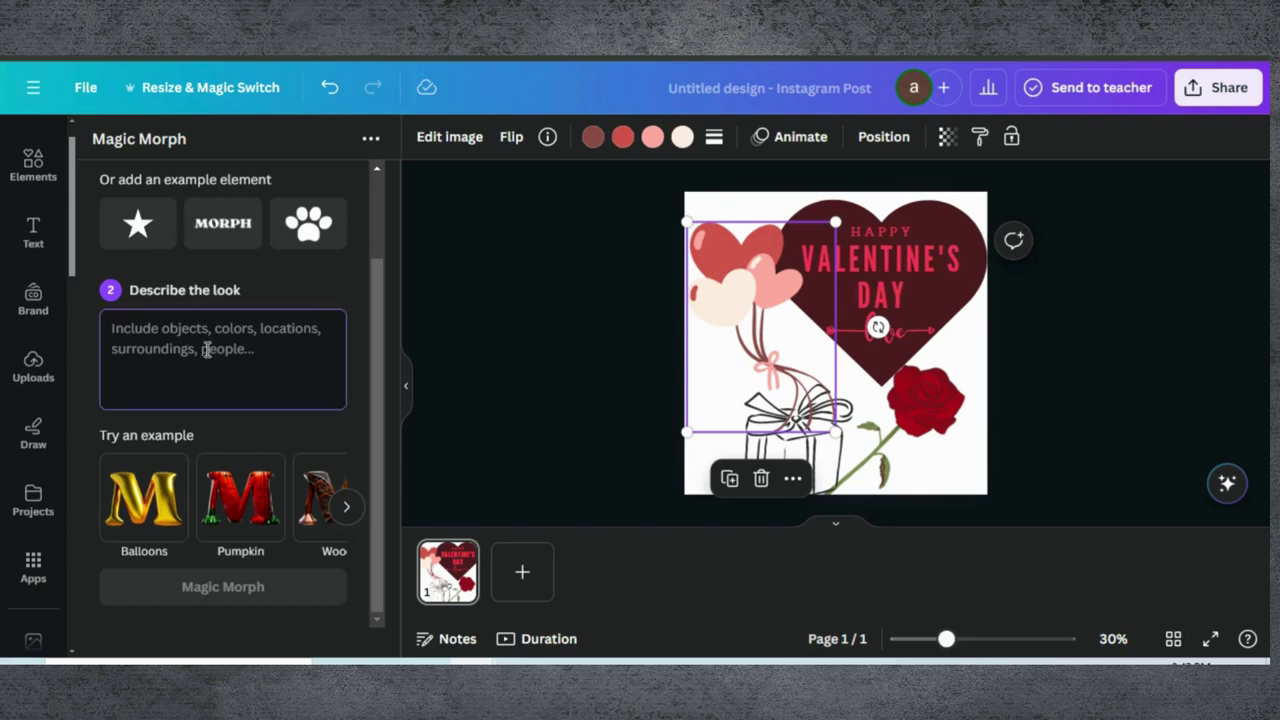
pyautogui.write('3d baloons in red and pink col')
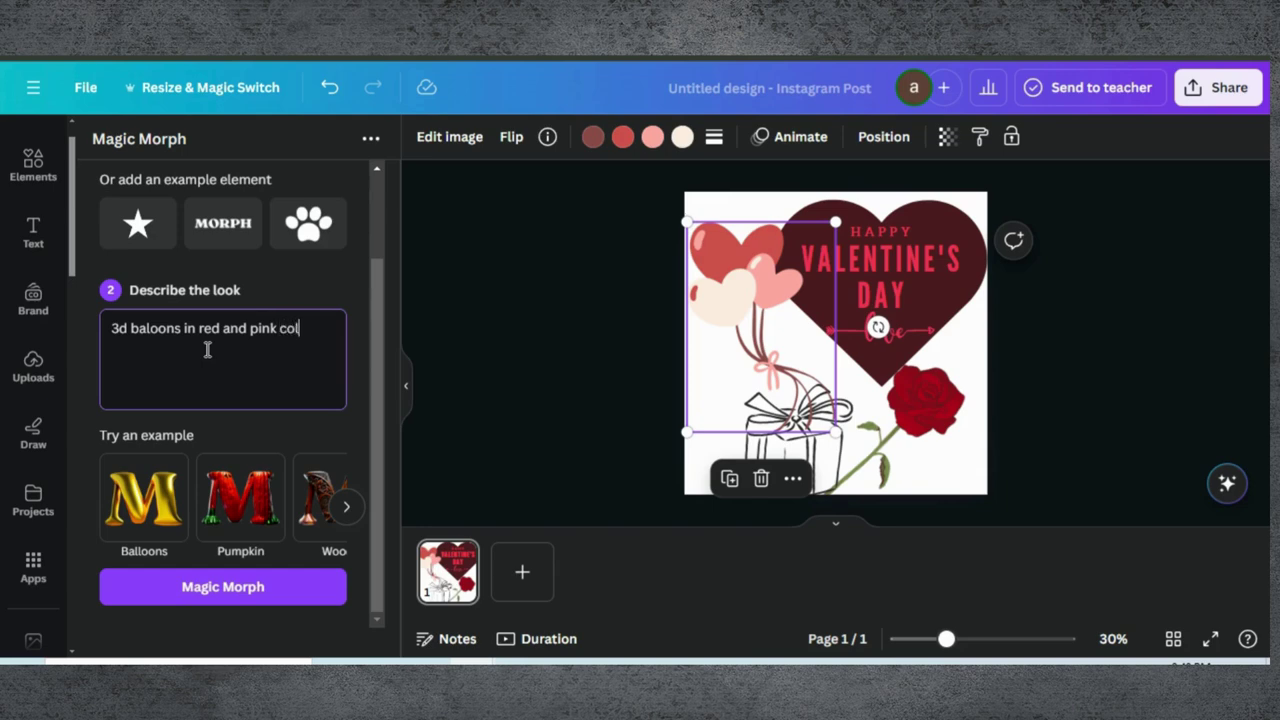
pyautogui.write('or')
pyautogui.click(197, 586)
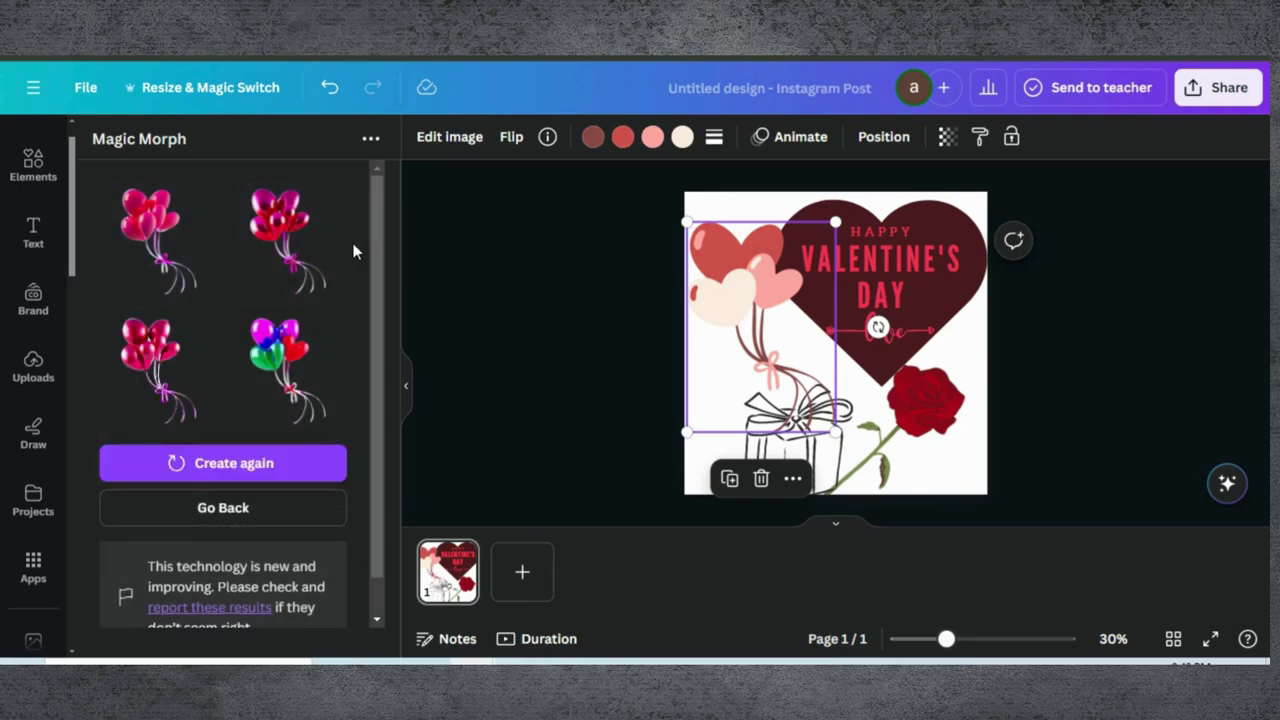
# Replace the original heart balloons with the first generated balloon bunch, enlarged and placed beside the Valentine's heart.
pyautogui.click(157, 250)
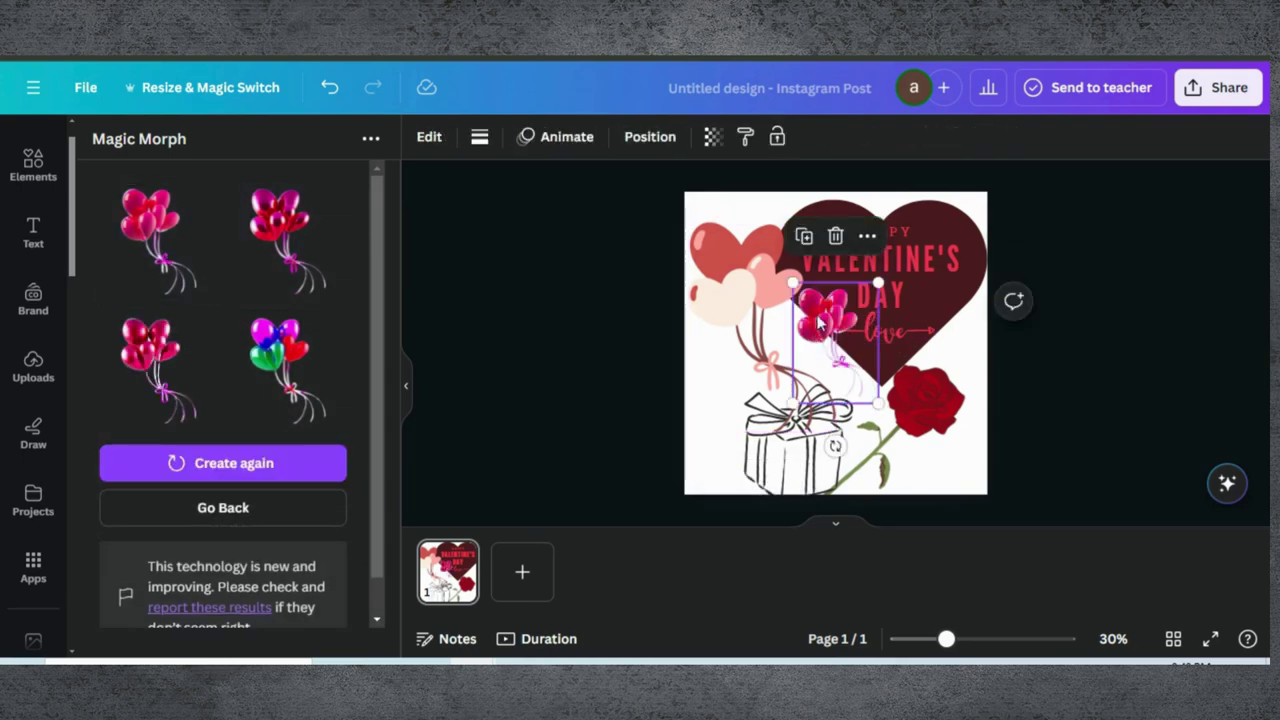
pyautogui.moveTo(793, 283); pyautogui.dragTo(856, 302)
pyautogui.click(727, 283)
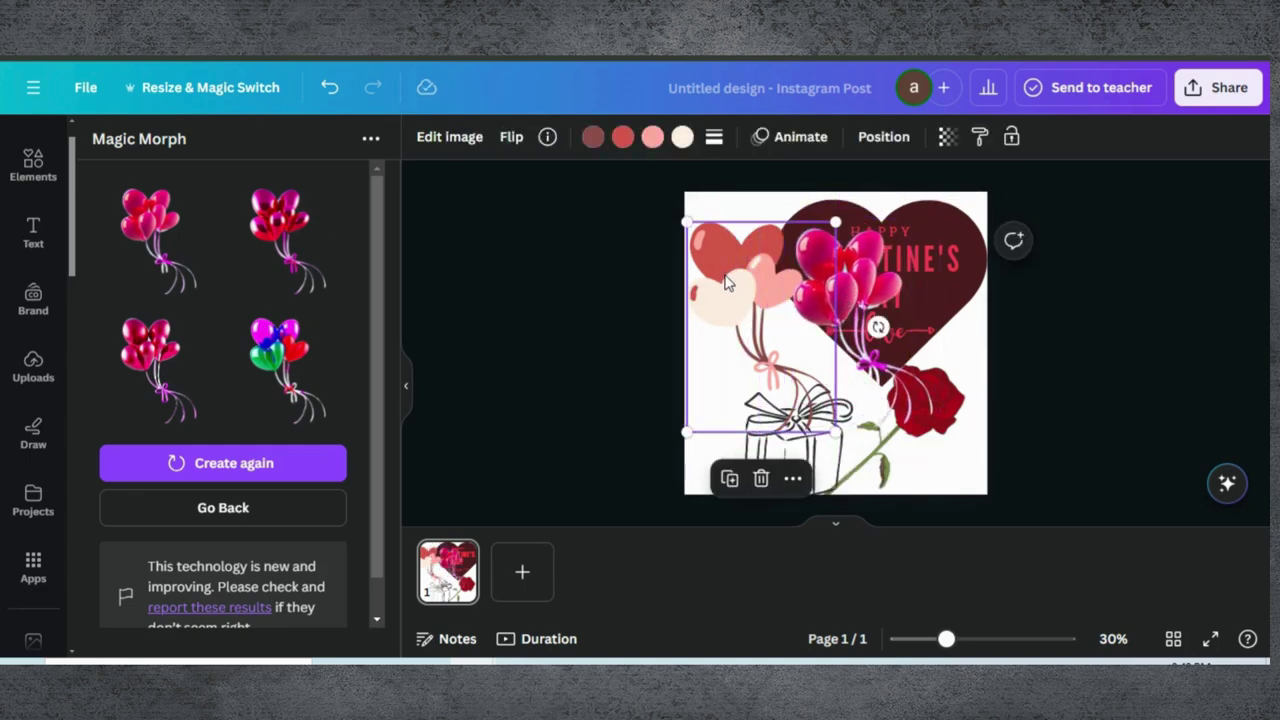
pyautogui.click(761, 478)
pyautogui.moveTo(823, 297); pyautogui.dragTo(716, 284)
# Generate Magic Morph variations of the outlined gift box from the description "3d Red and blue color gift box".
pyautogui.click(795, 435)
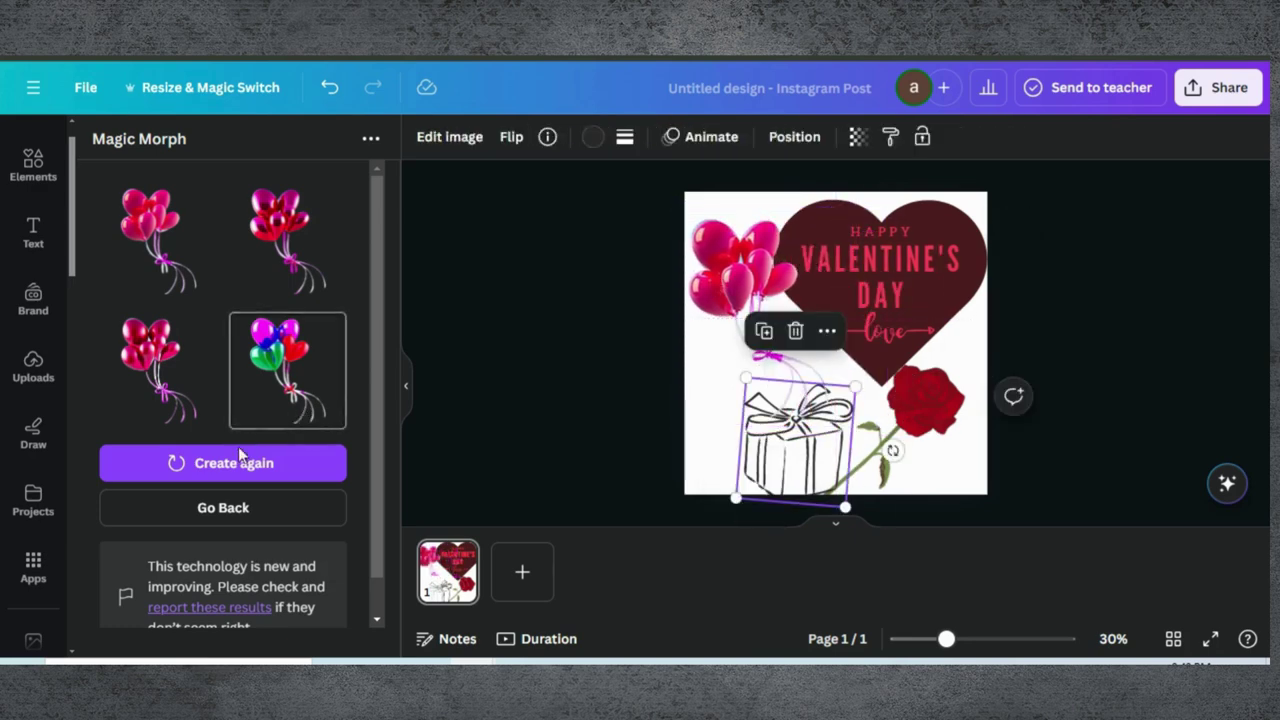
pyautogui.click(229, 515)
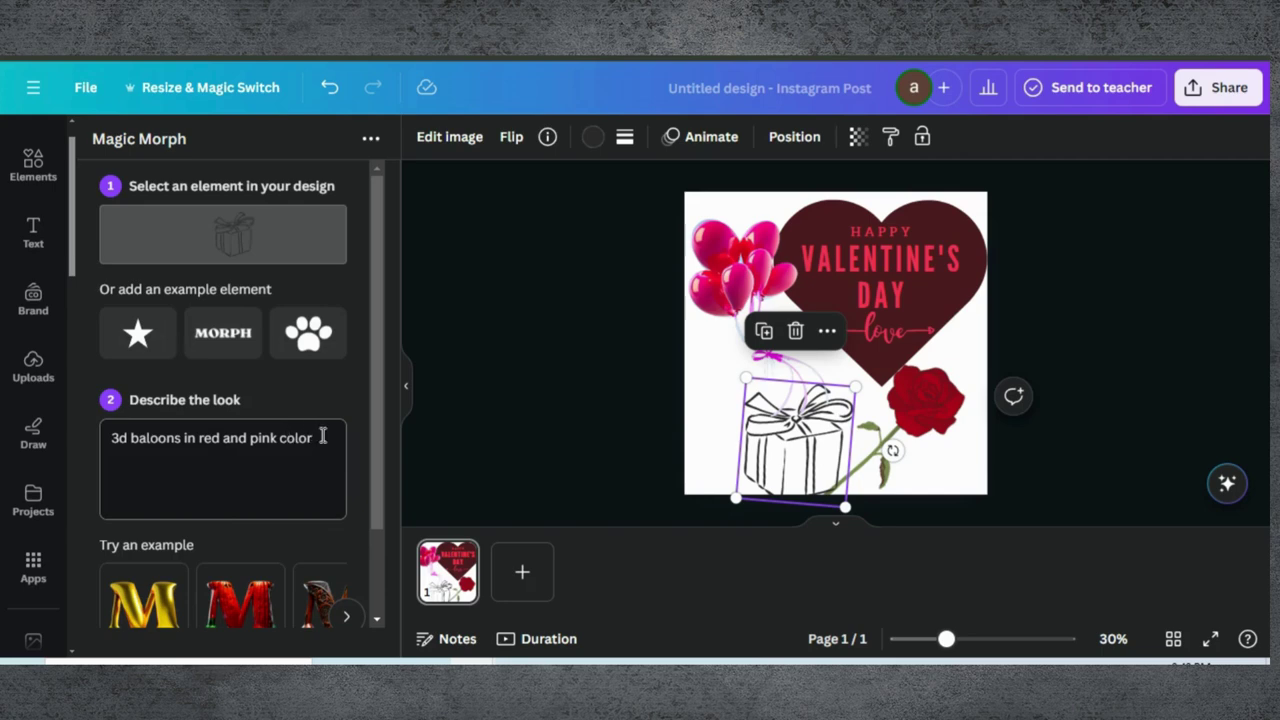
pyautogui.moveTo(322, 437); pyautogui.dragTo(131, 438)
pyautogui.press('BackSpace')
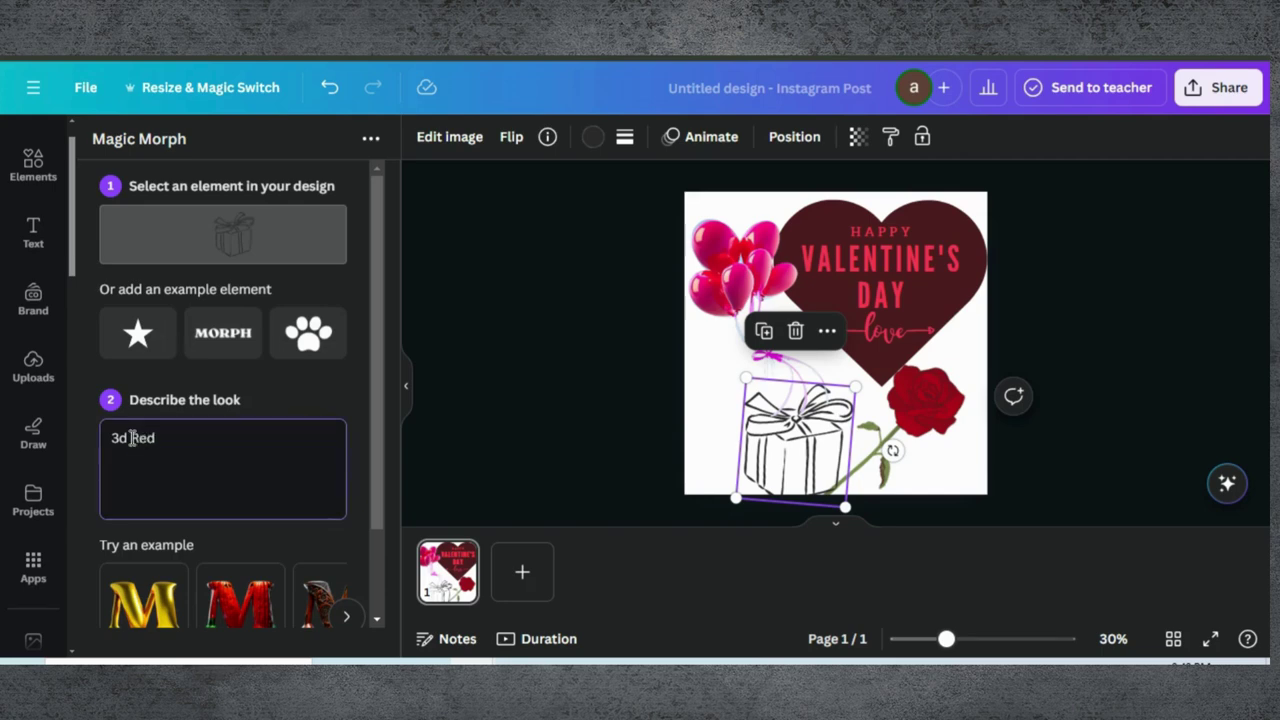
pyautogui.write('Red color')
pyautogui.write('and b')
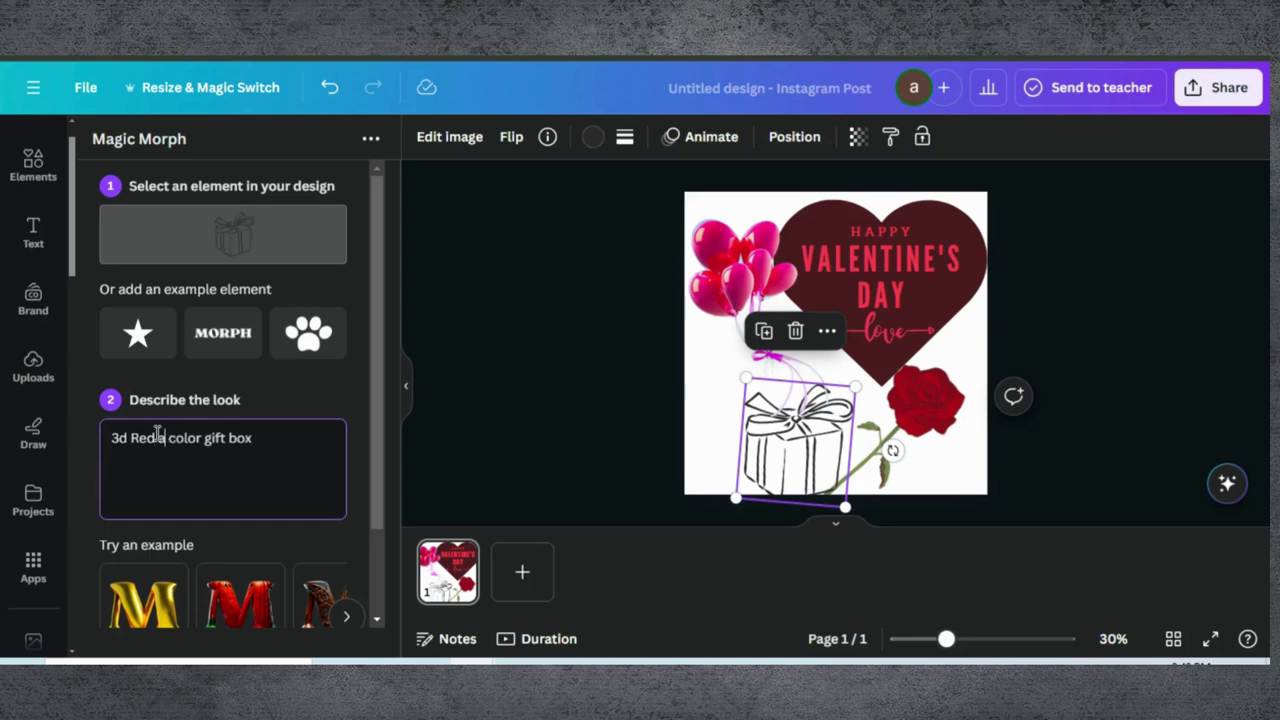
pyautogui.write('lue')
pyautogui.press('Return')
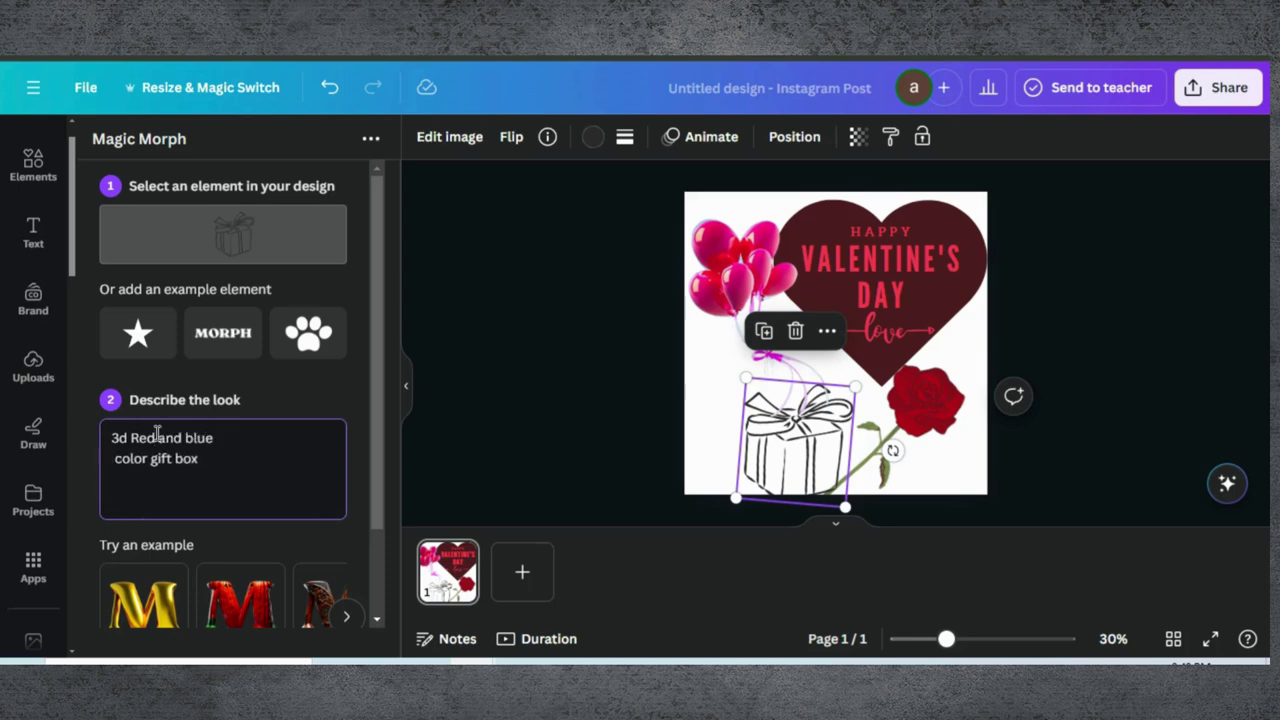
pyautogui.press('BackSpace')
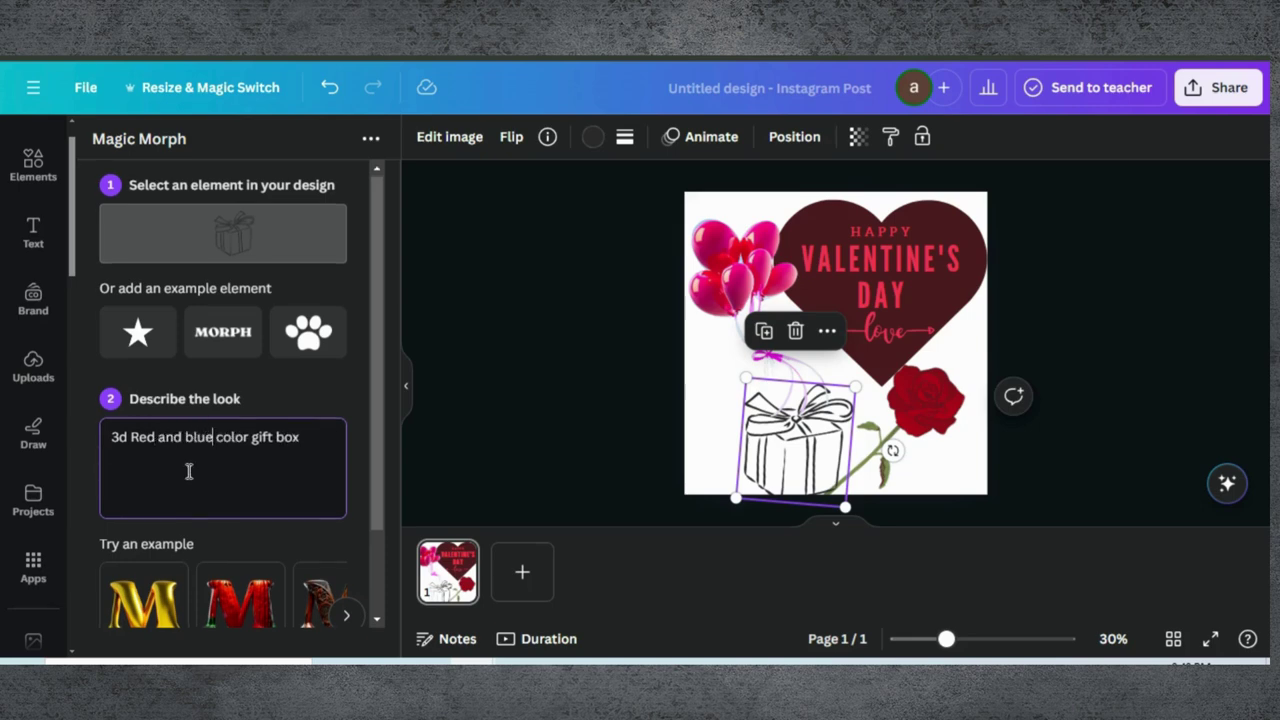
pyautogui.scroll(-2, 189, 469)
pyautogui.click(218, 588)
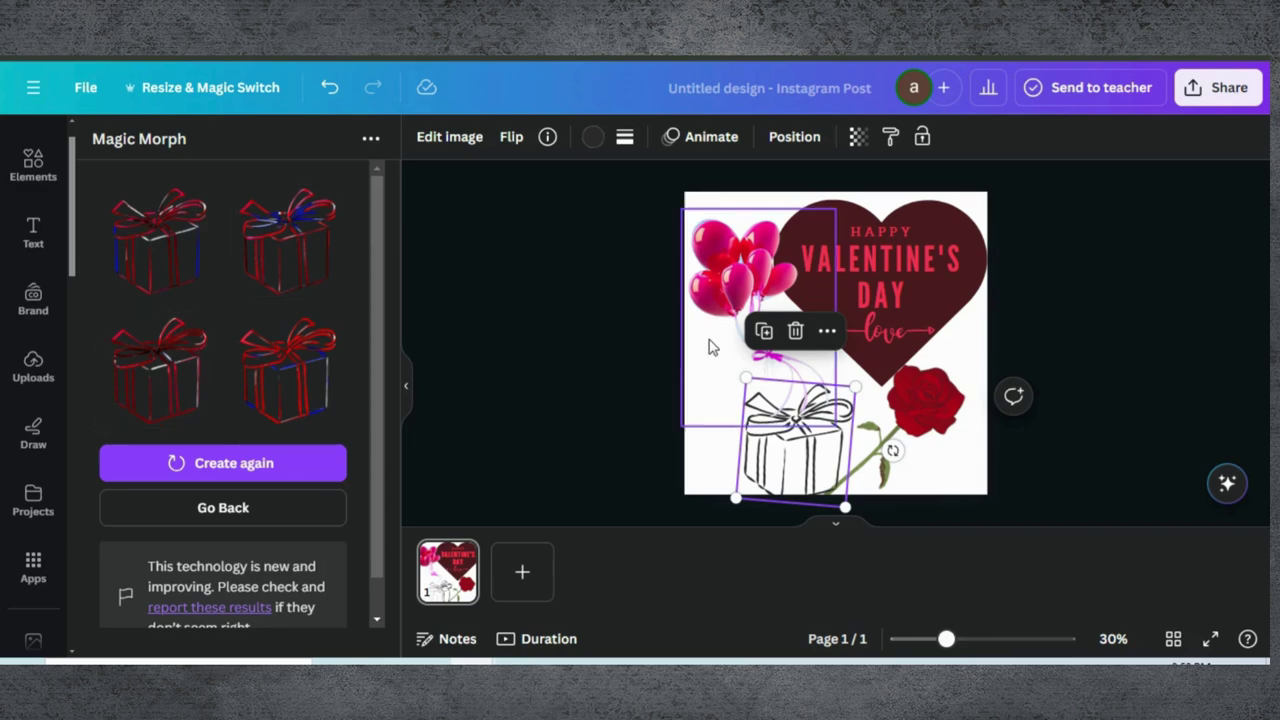
# Replace the outlined gift box with a generated colored version, enlarged and placed below the balloons.
pyautogui.moveTo(770, 448); pyautogui.dragTo(772, 450)
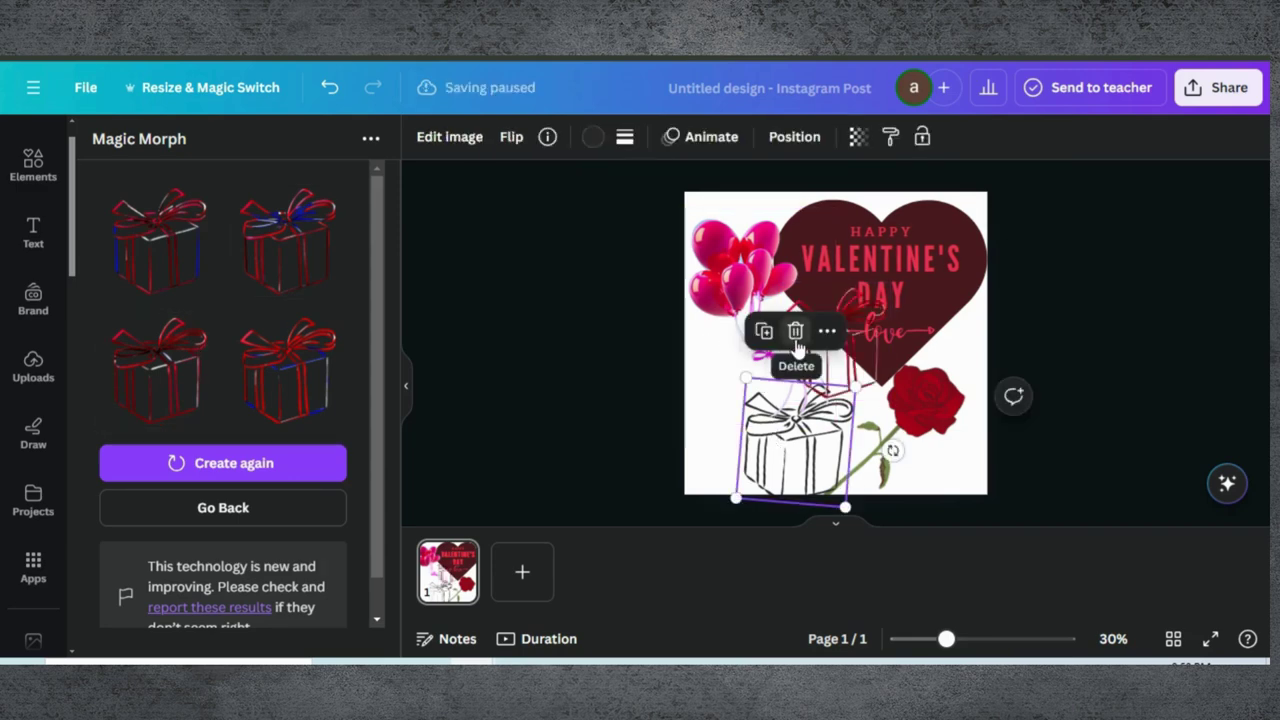
pyautogui.click(797, 331)
pyautogui.moveTo(830, 360)
pyautogui.mouseDown()
pyautogui.moveTo(768, 442)
pyautogui.moveTo(872, 340)
pyautogui.mouseUp()
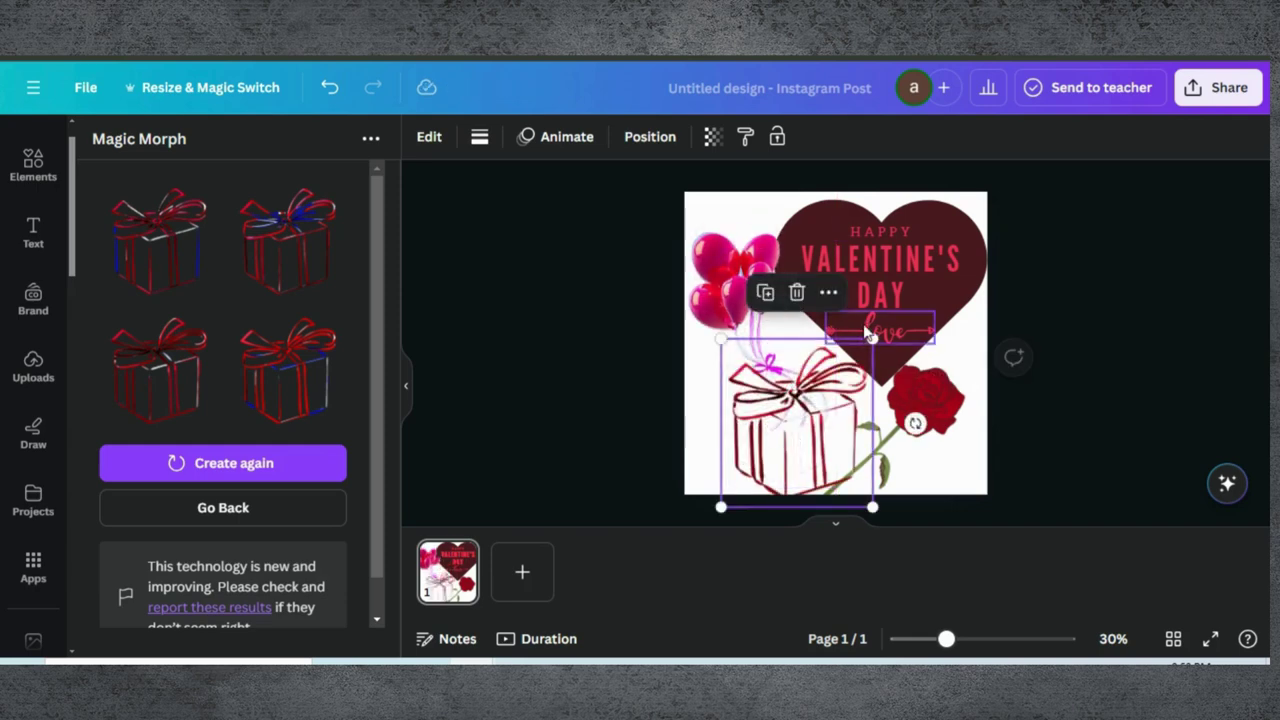
# Generate Magic Morph variations of the dark red heart shape from the description "3d Red color".
pyautogui.click(807, 216)
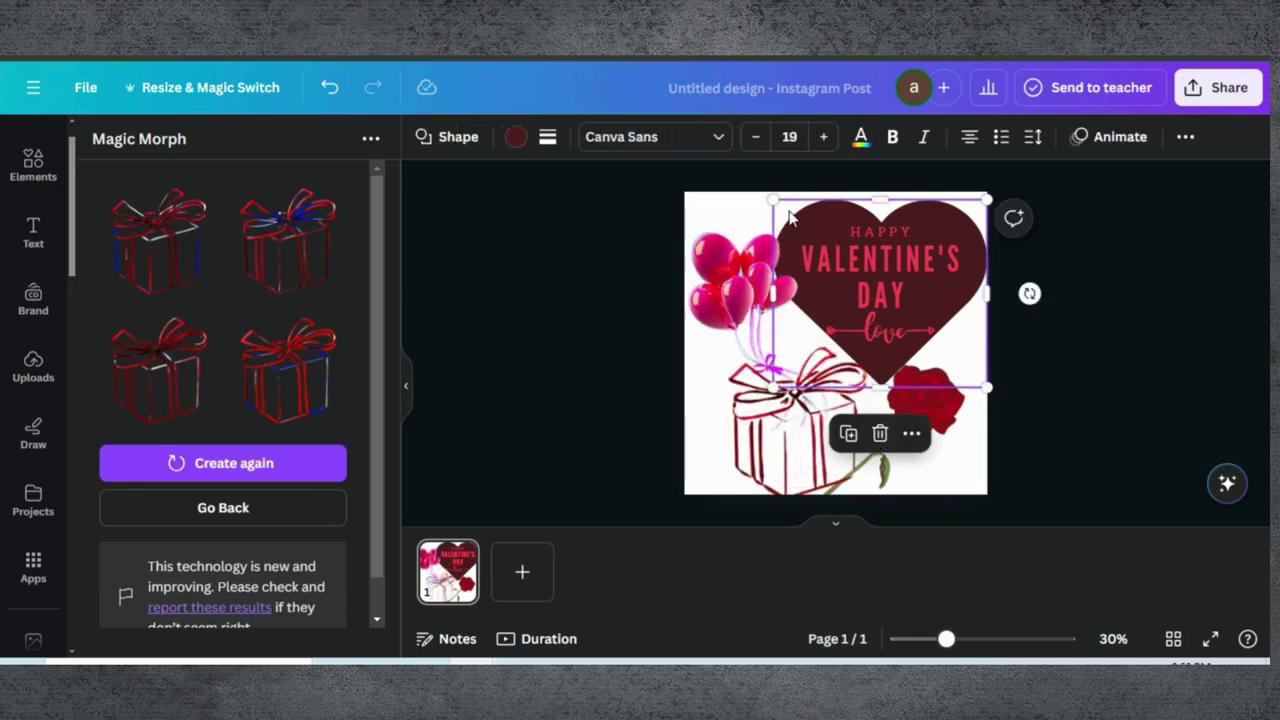
pyautogui.click(188, 510)
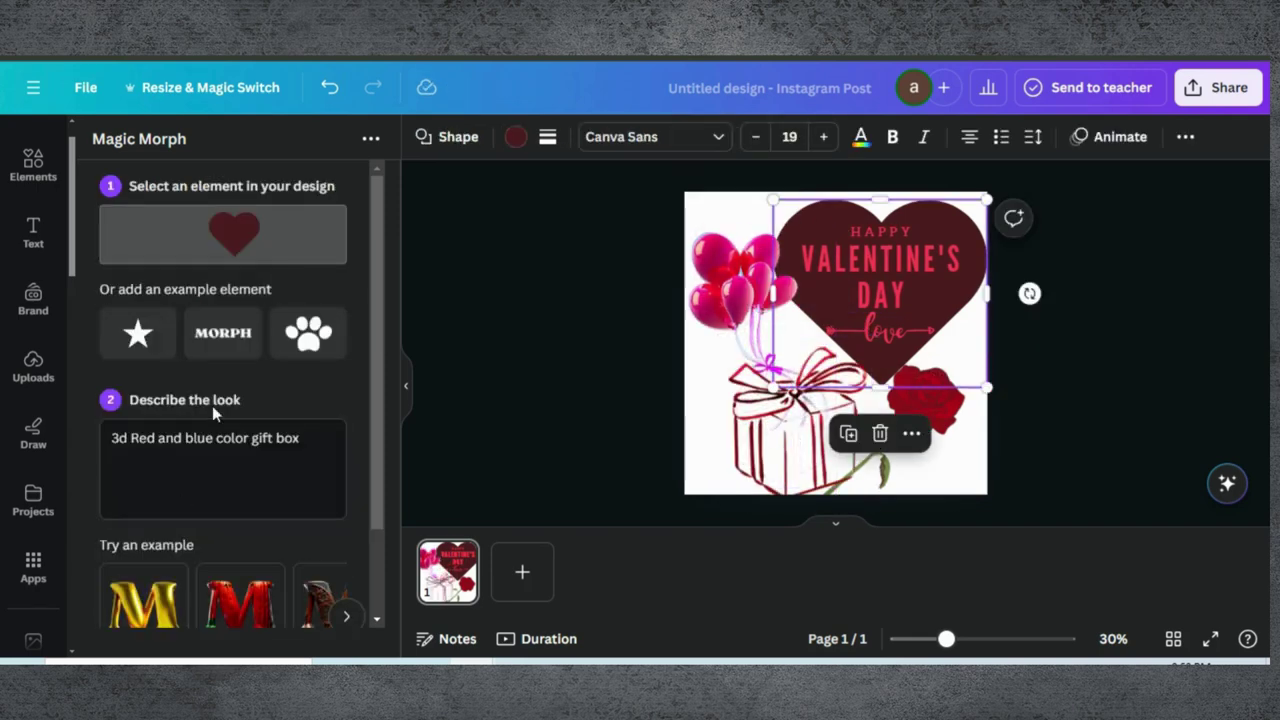
pyautogui.click(309, 446)
pyautogui.moveTo(309, 446); pyautogui.dragTo(160, 446)
pyautogui.press('BackSpace')
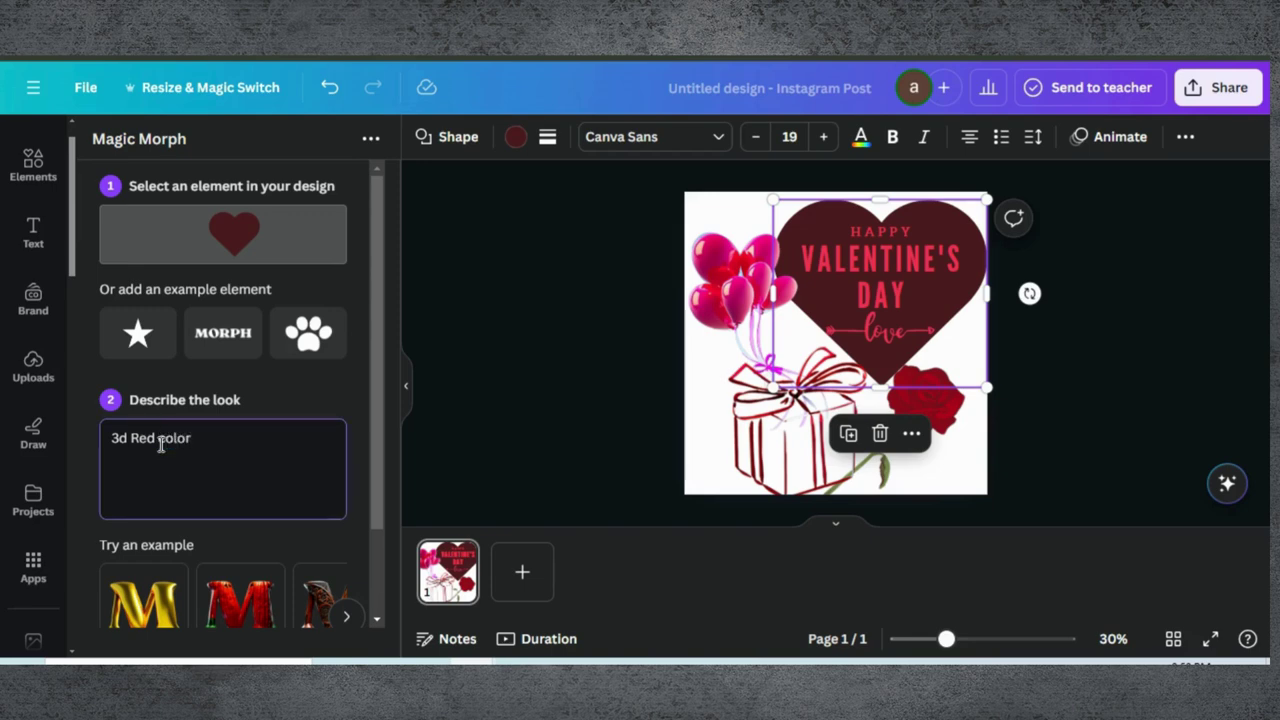
pyautogui.scroll(-2, 160, 445)
pyautogui.click(197, 590)
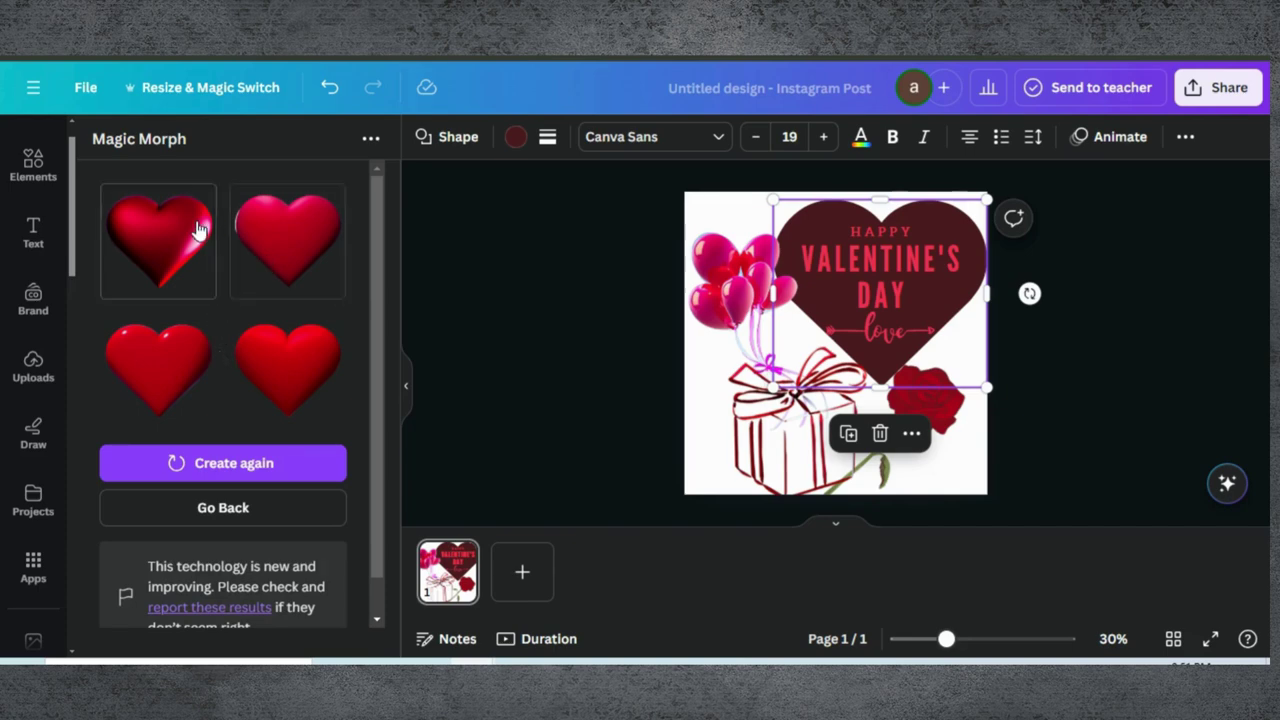
# Replace the flat dark red heart with the first generated glossy heart, placed in the design's upper-left corner over the balloons.
pyautogui.click(600, 275)
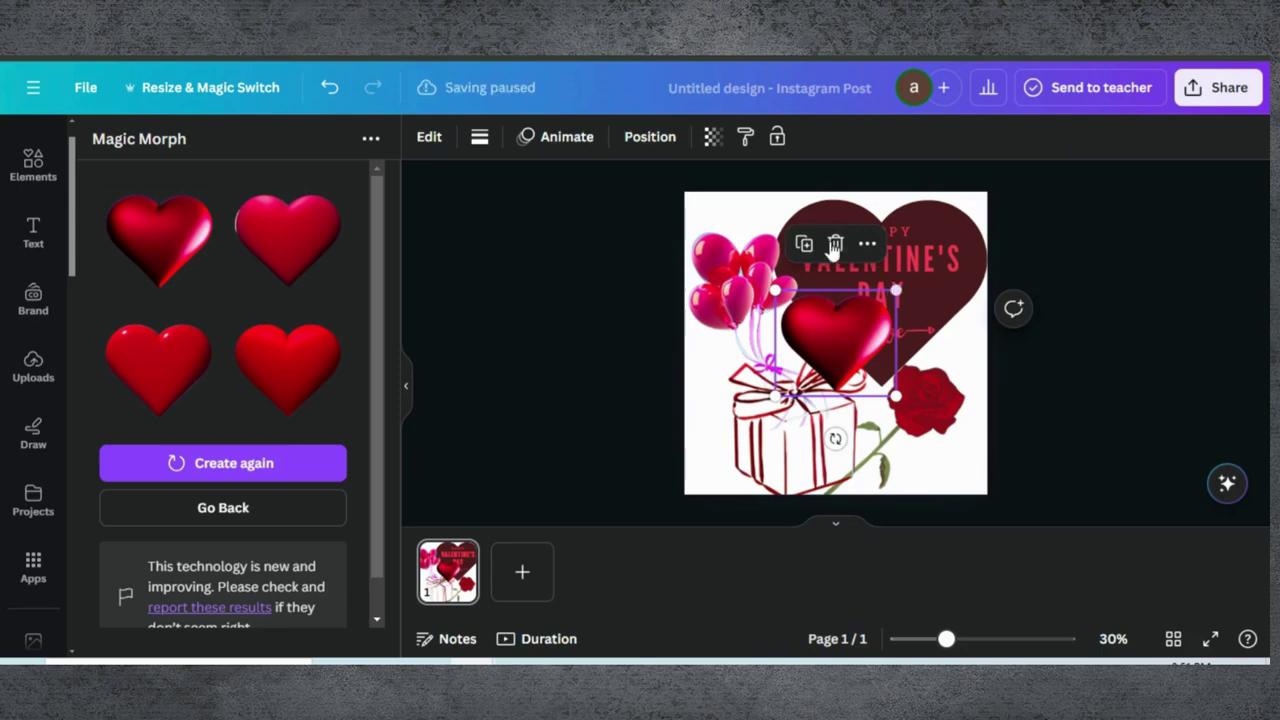
pyautogui.click(806, 213)
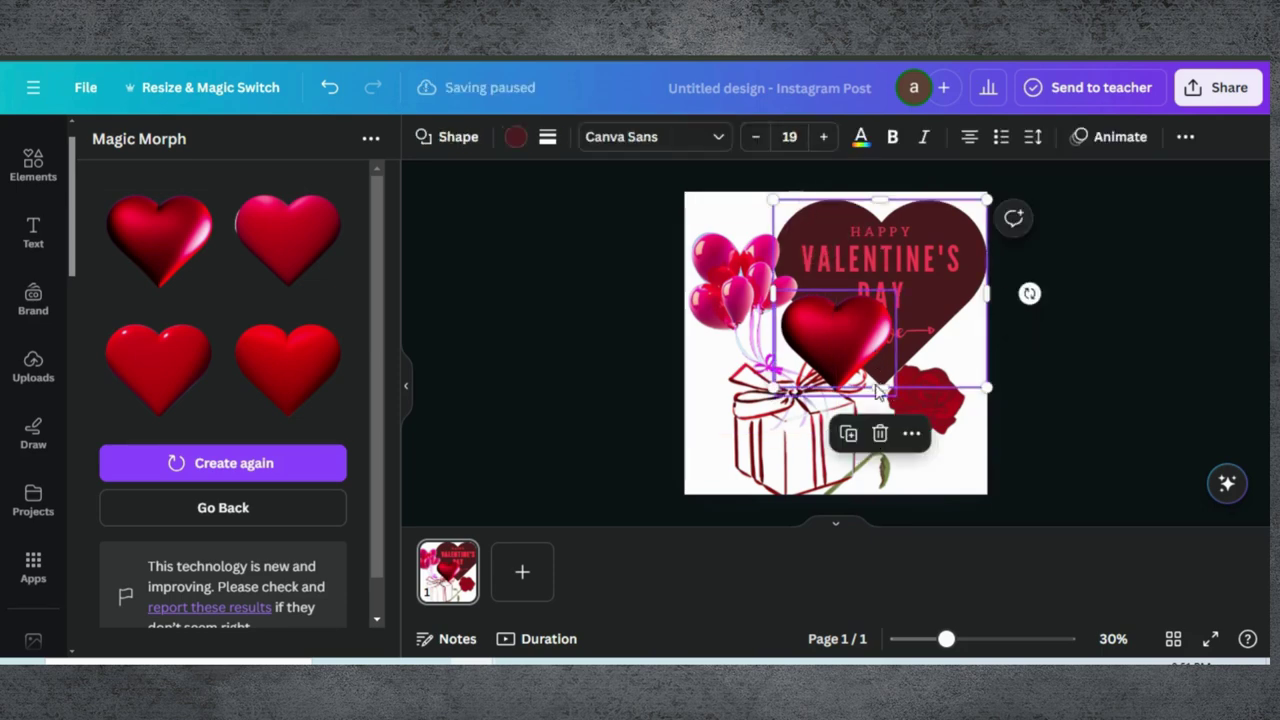
pyautogui.click(877, 432)
pyautogui.click(855, 336)
pyautogui.moveTo(855, 336); pyautogui.dragTo(755, 222)
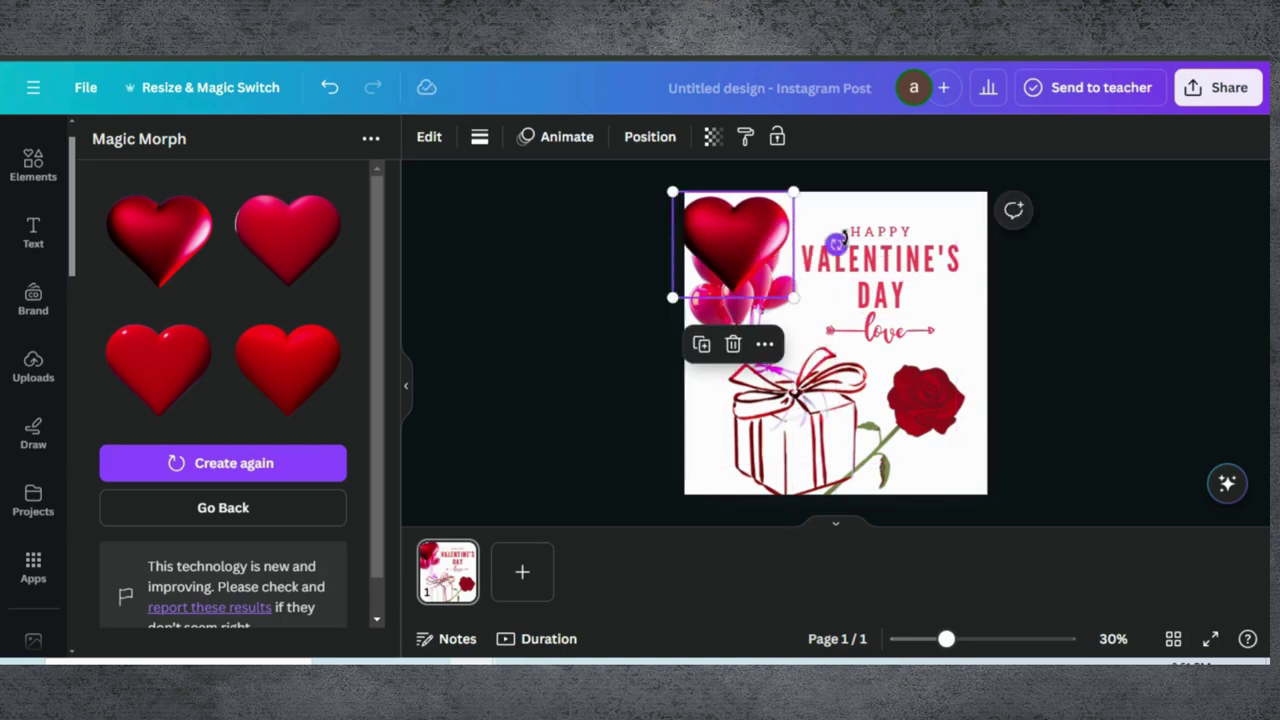
# Generate Magic Morph variations of the VALENTINE'S DAY text from the description "3d red and white color text".
pyautogui.click(928, 228)
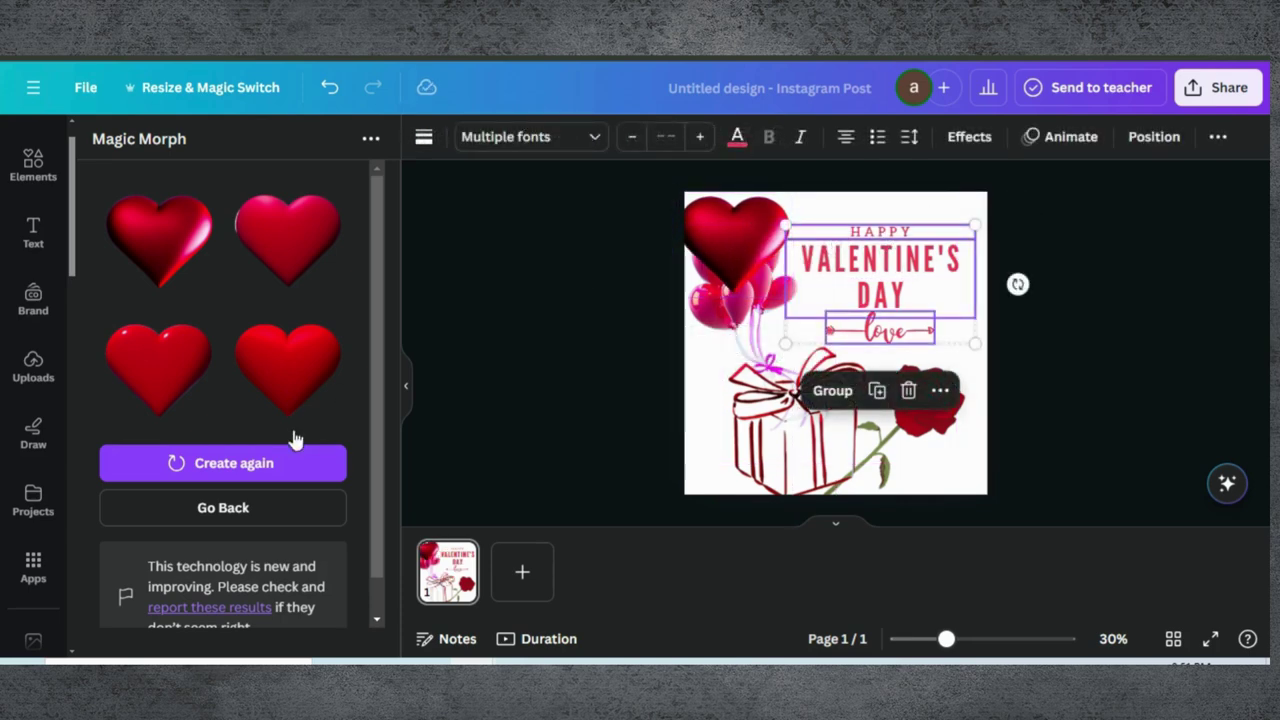
pyautogui.click(235, 512)
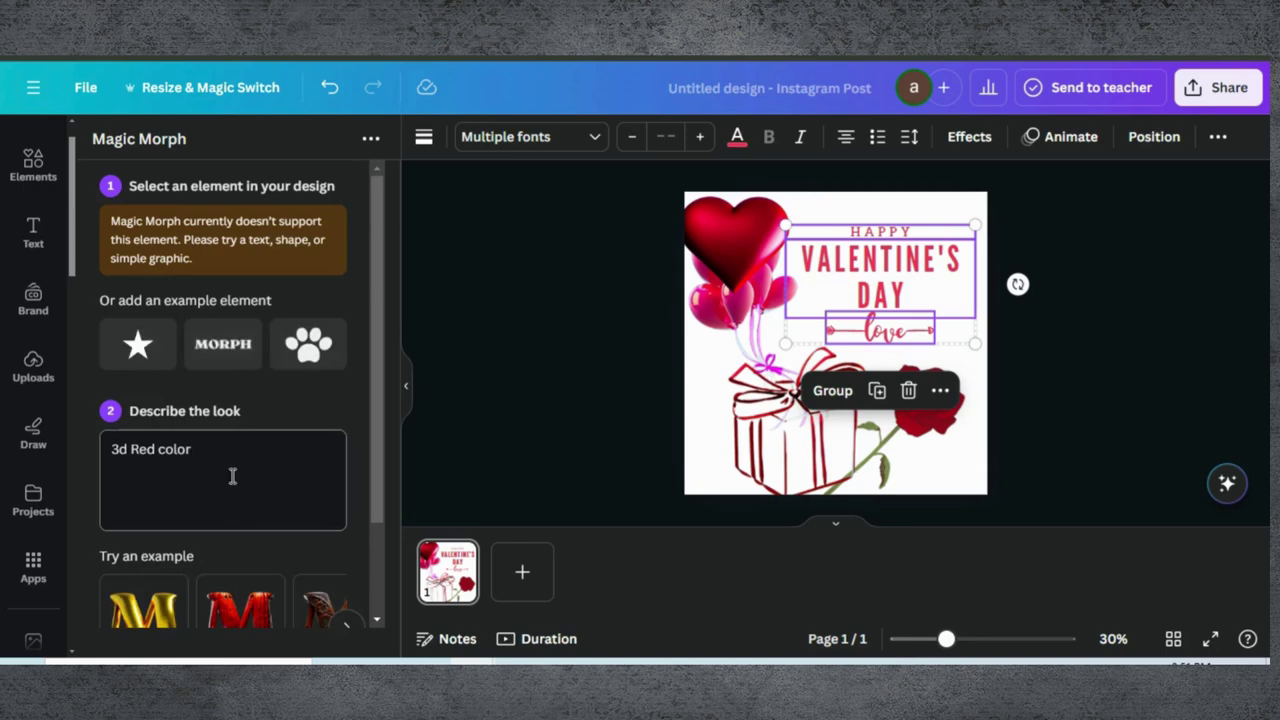
pyautogui.doubleClick(142, 449)
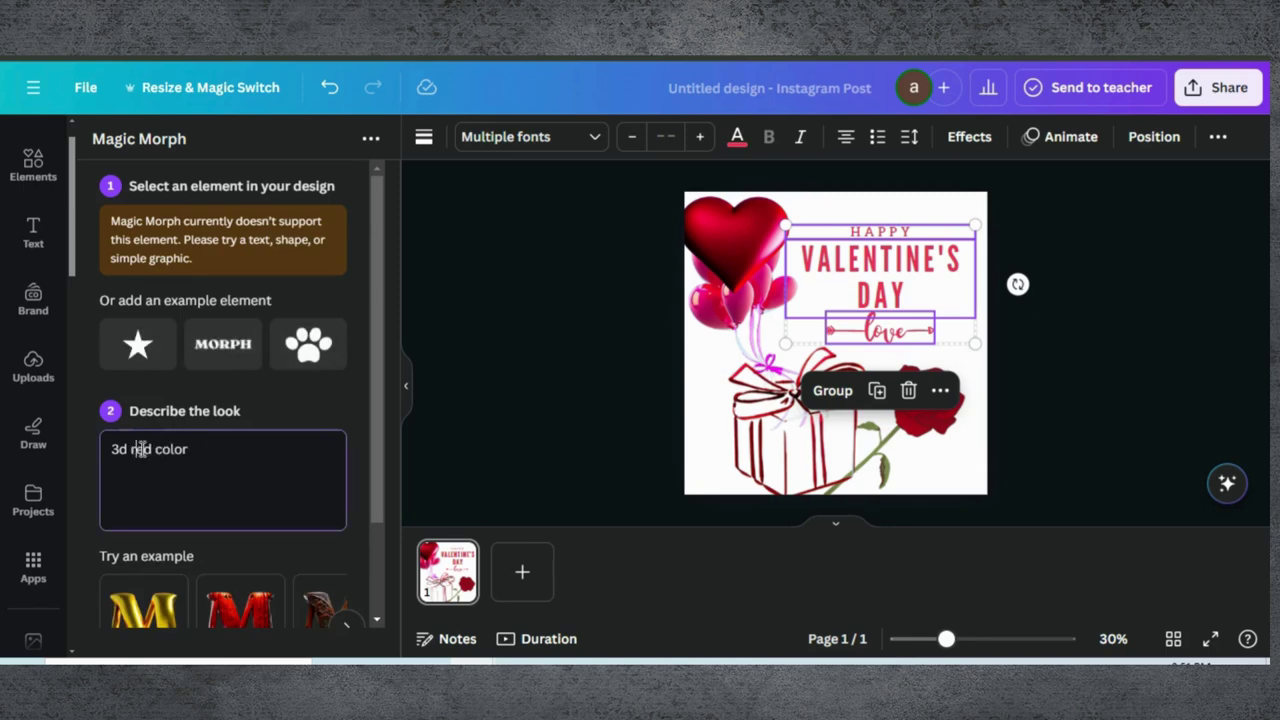
pyautogui.write('red')
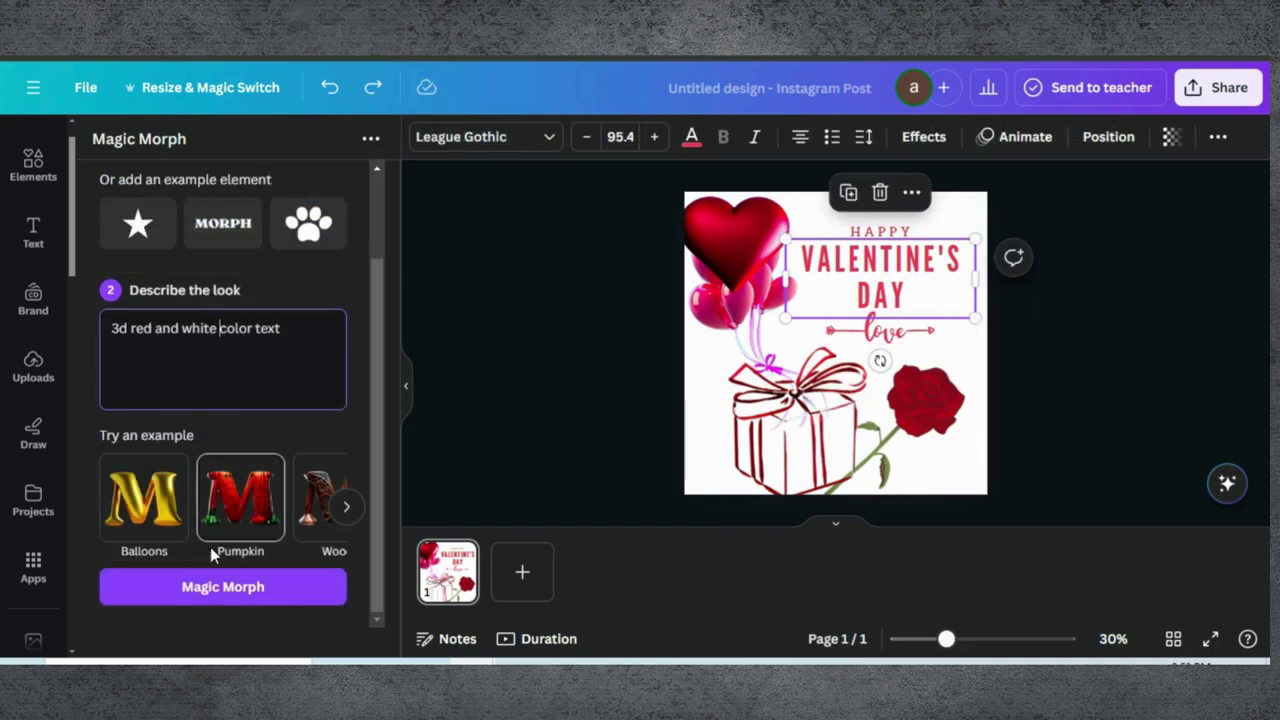
pyautogui.click(199, 587)
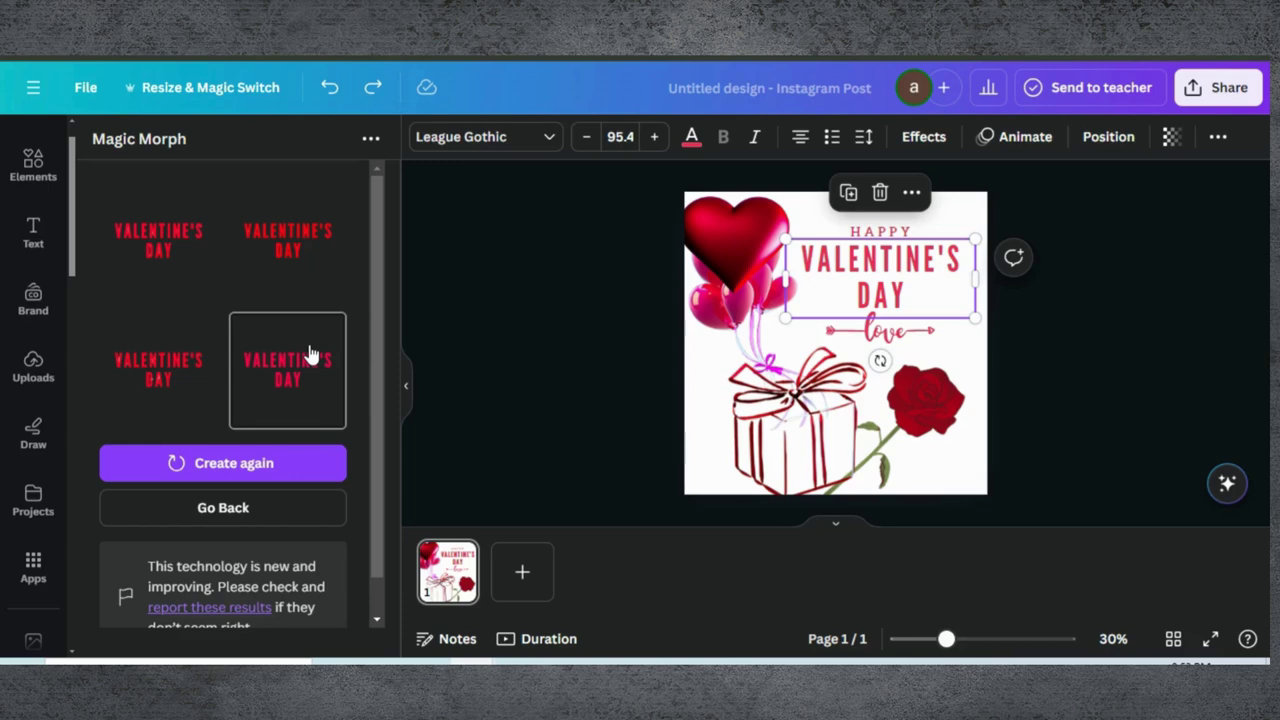
# Add a generated 3D VALENTINE'S DAY text to the design and delete the original VALENTINE'S DAY text.
pyautogui.click(770, 262)
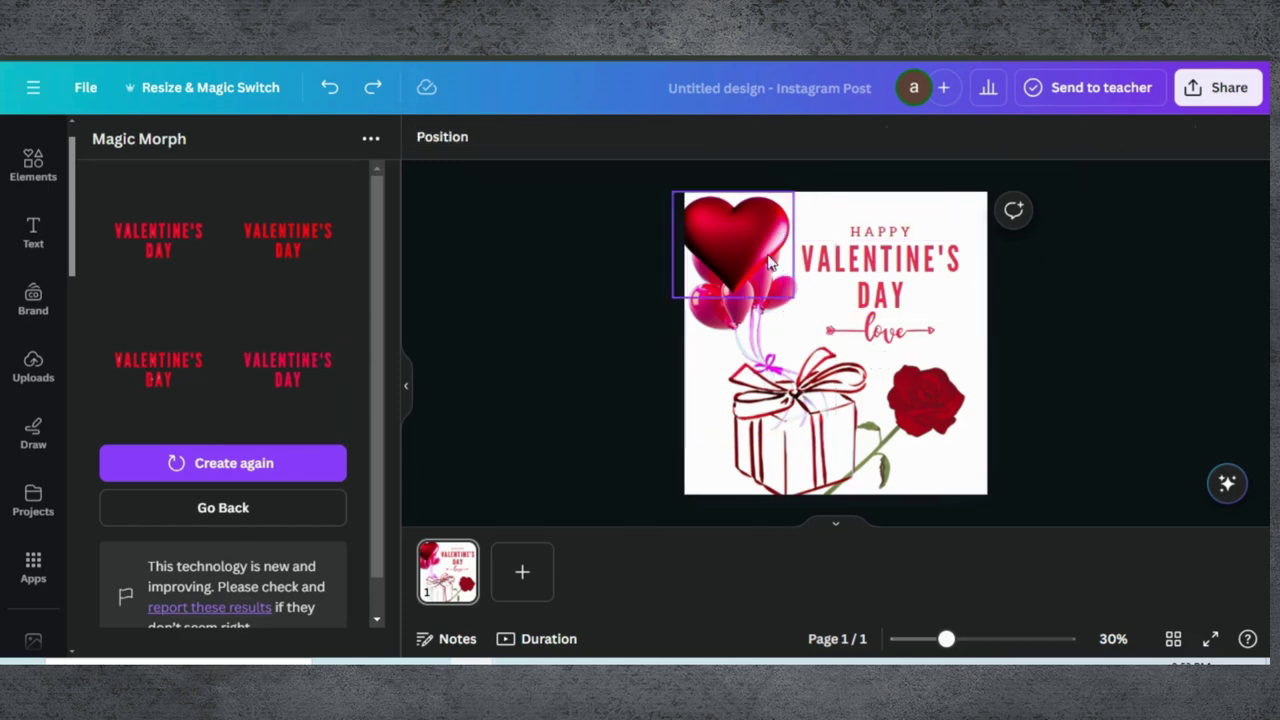
pyautogui.click(870, 285)
pyautogui.click(880, 195)
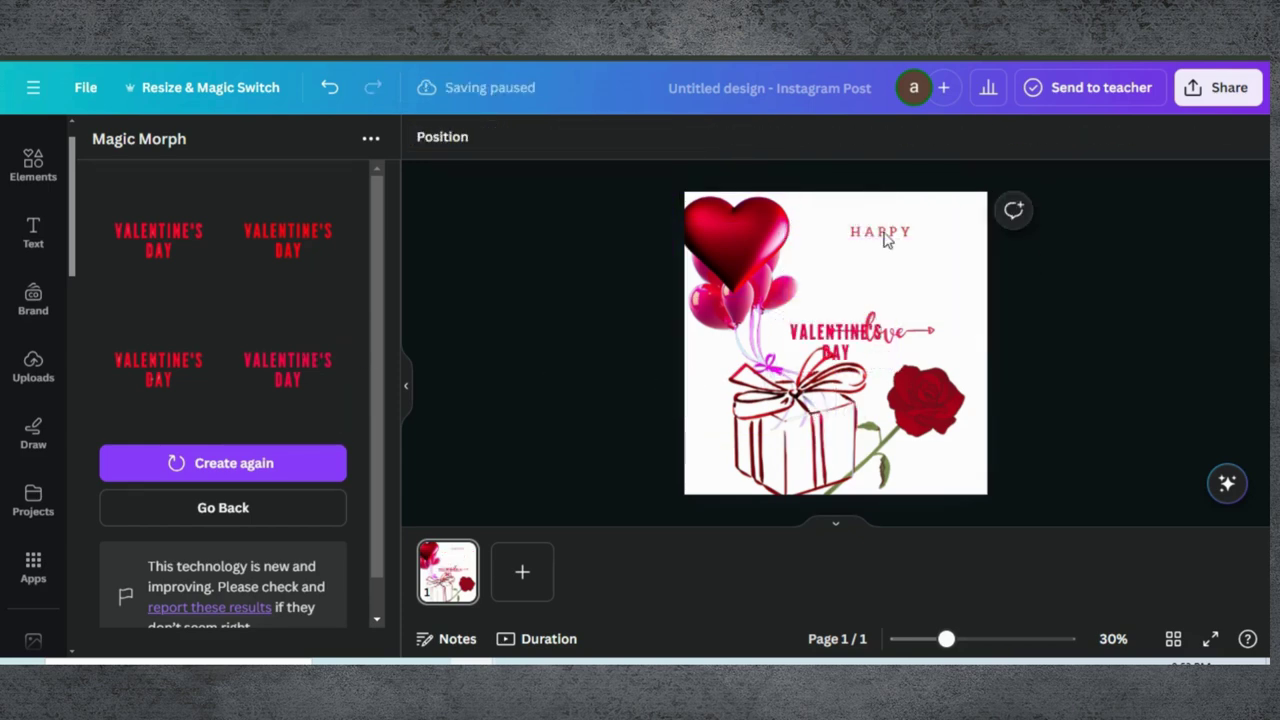
# Generate Magic Morph variations of the HAPPY text from the description "3d white color text".
pyautogui.click(880, 232)
pyautogui.click(273, 510)
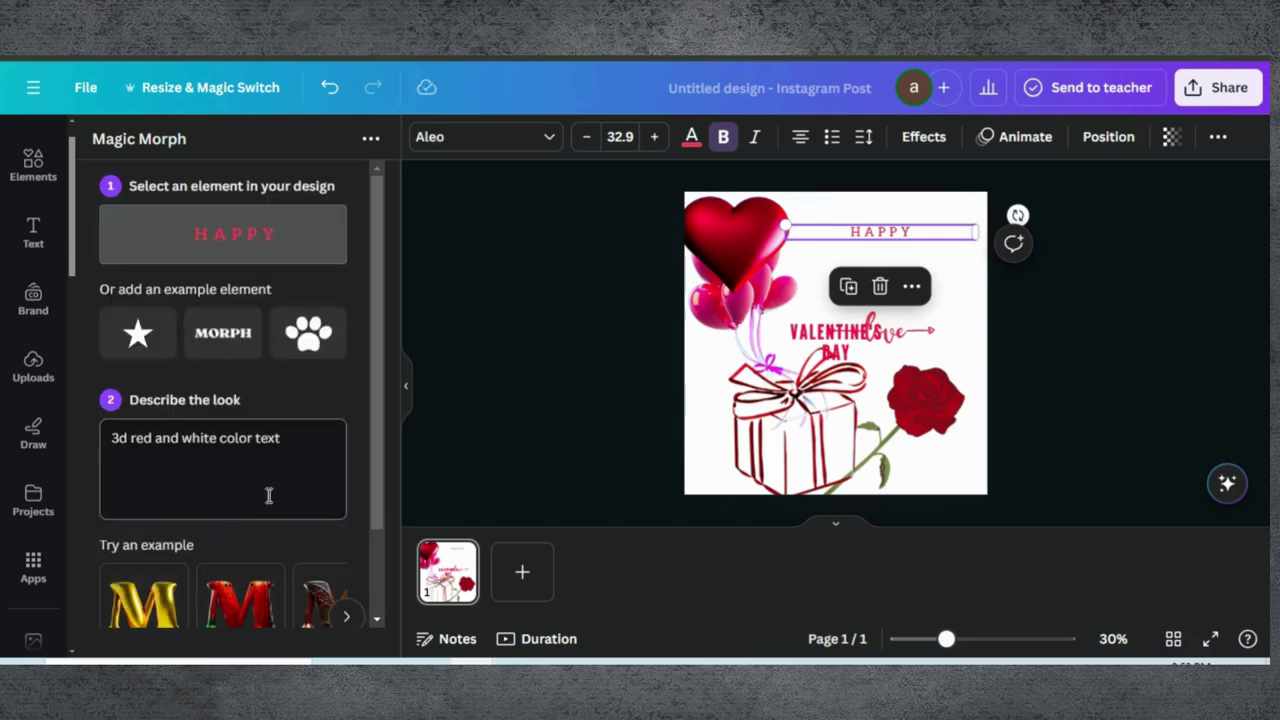
pyautogui.scroll(-2, 229, 491)
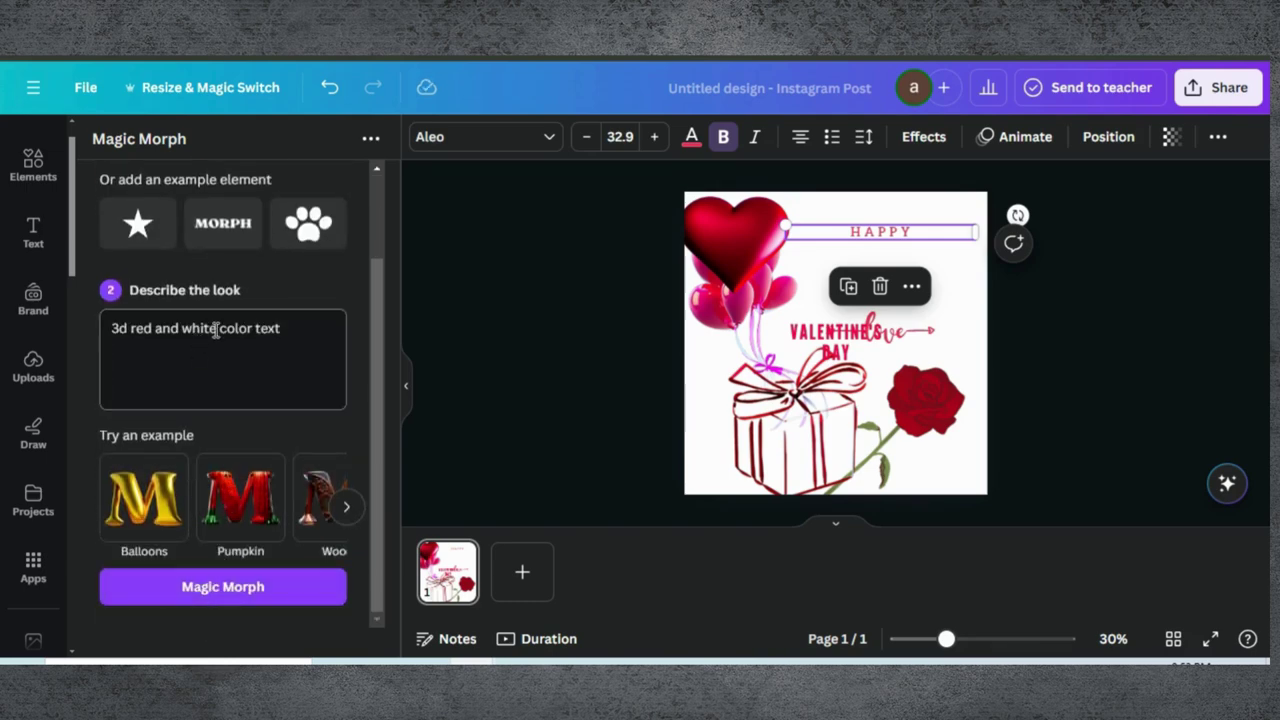
pyautogui.moveTo(179, 331); pyautogui.dragTo(142, 333)
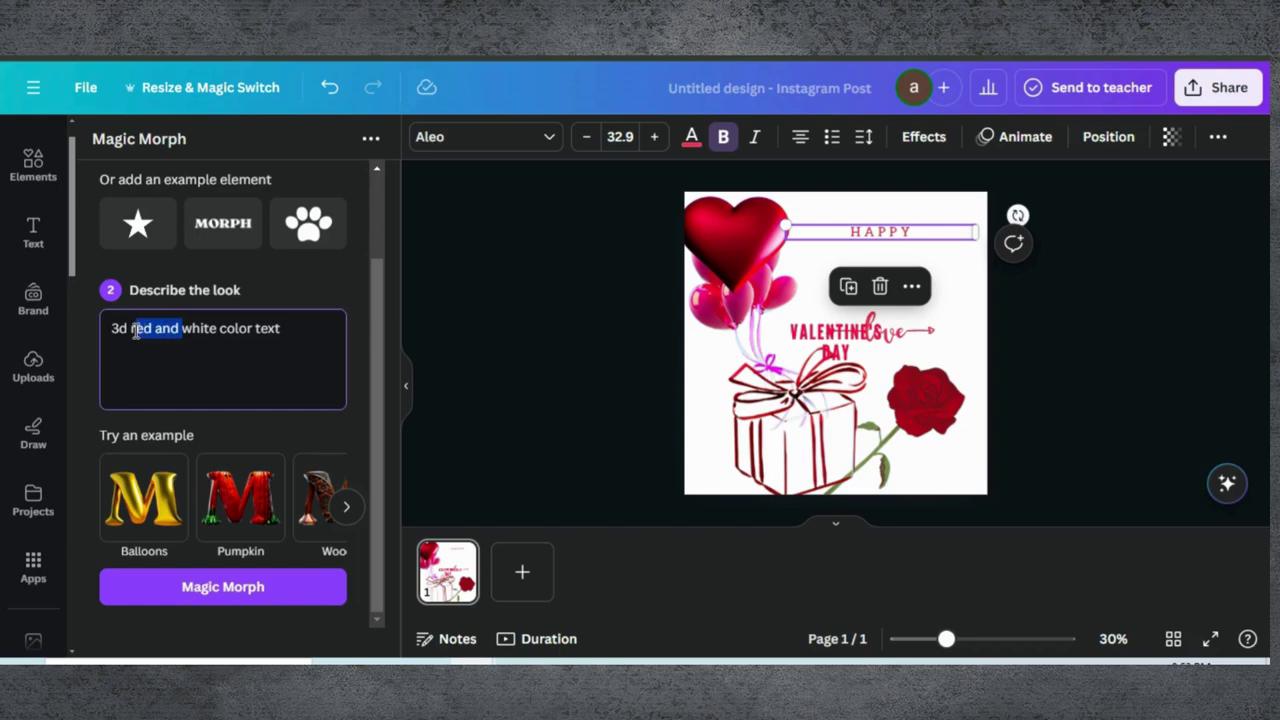
pyautogui.press('BackSpace')
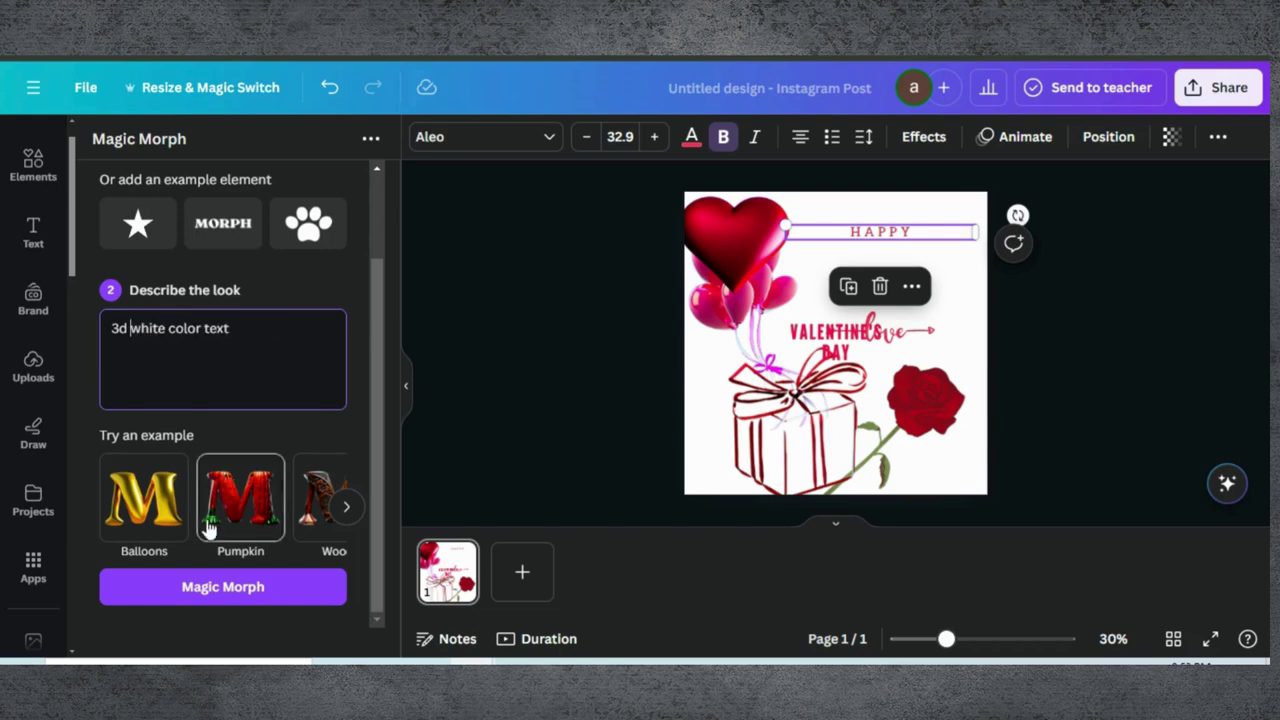
pyautogui.click(189, 587)
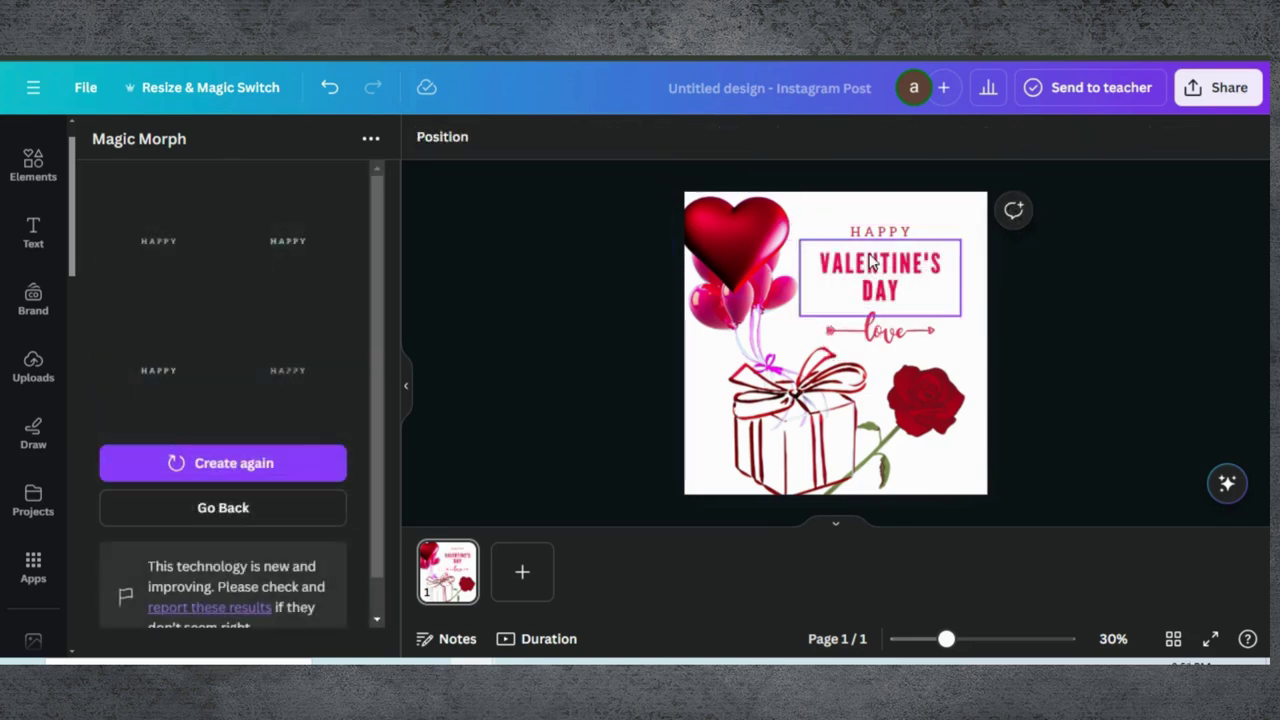
pyautogui.click(820, 345)
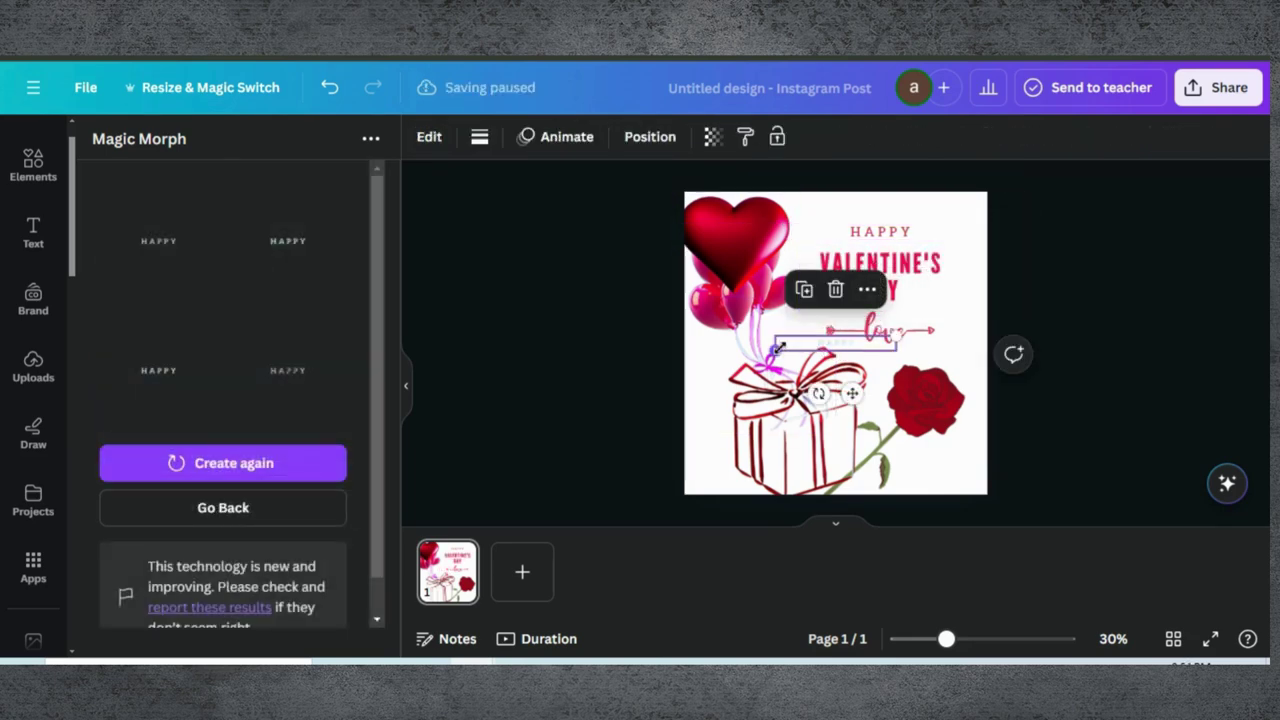
pyautogui.moveTo(896, 337); pyautogui.dragTo(966, 286)
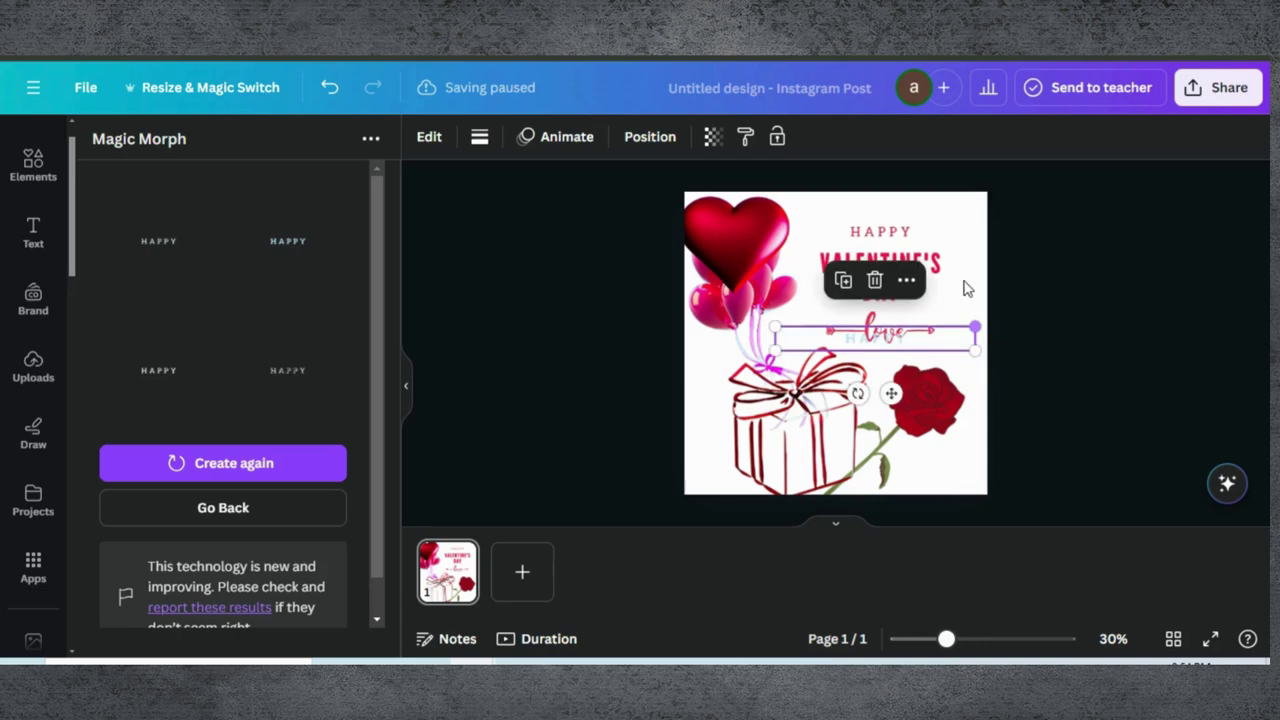
pyautogui.moveTo(899, 334); pyautogui.dragTo(899, 300)
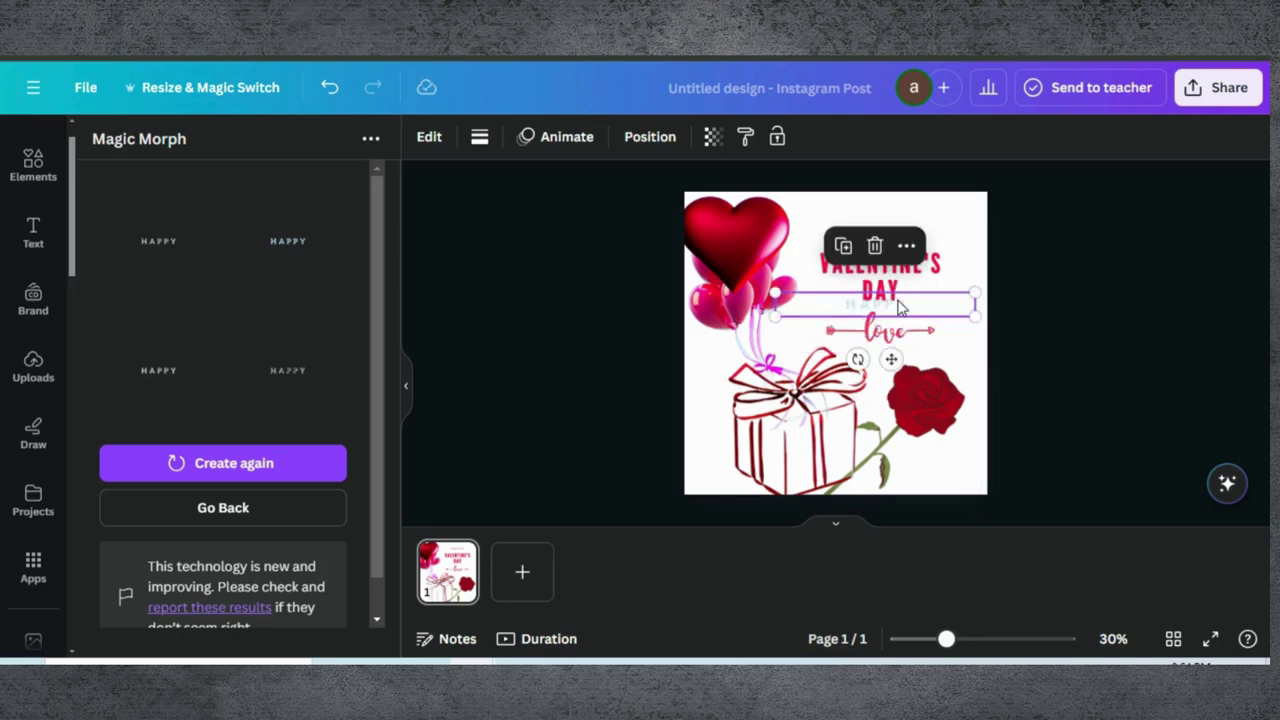
pyautogui.click(874, 246)
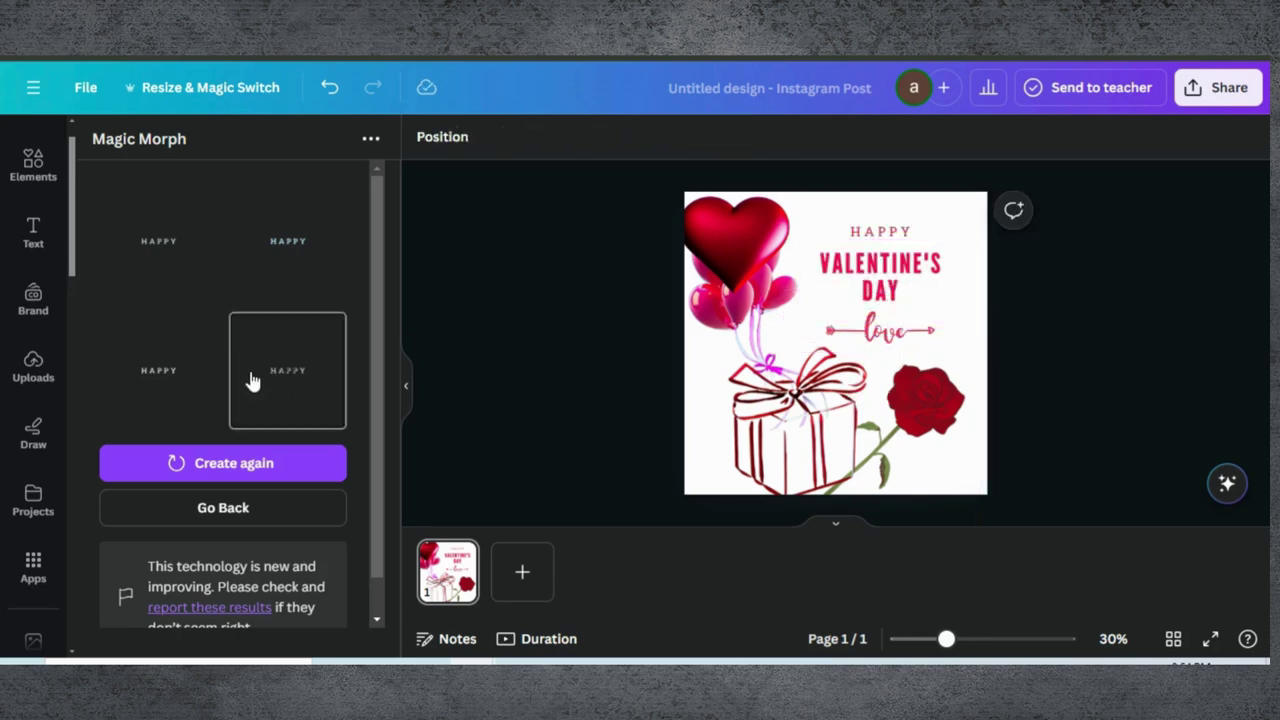
# Add the fourth generated HAPPY text, enlarge it, place it on the red heart and delete the original HAPPY text.
pyautogui.click(282, 369)
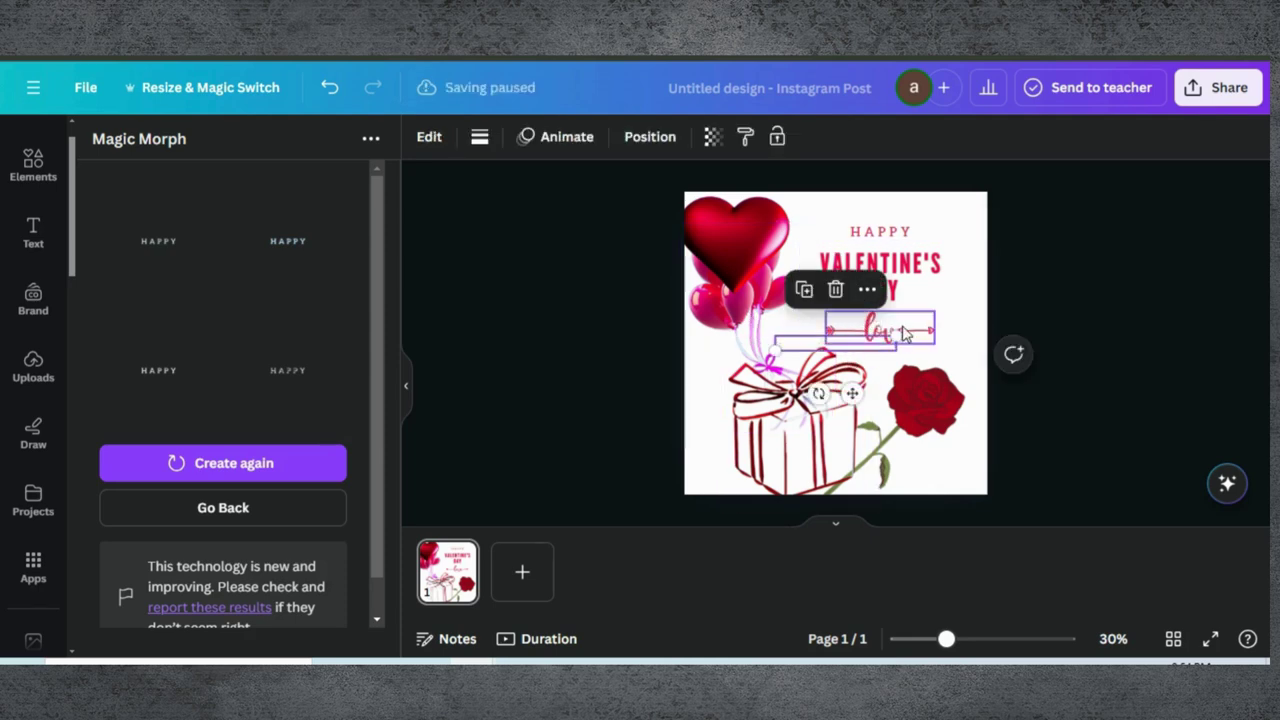
pyautogui.moveTo(895, 338); pyautogui.dragTo(750, 226)
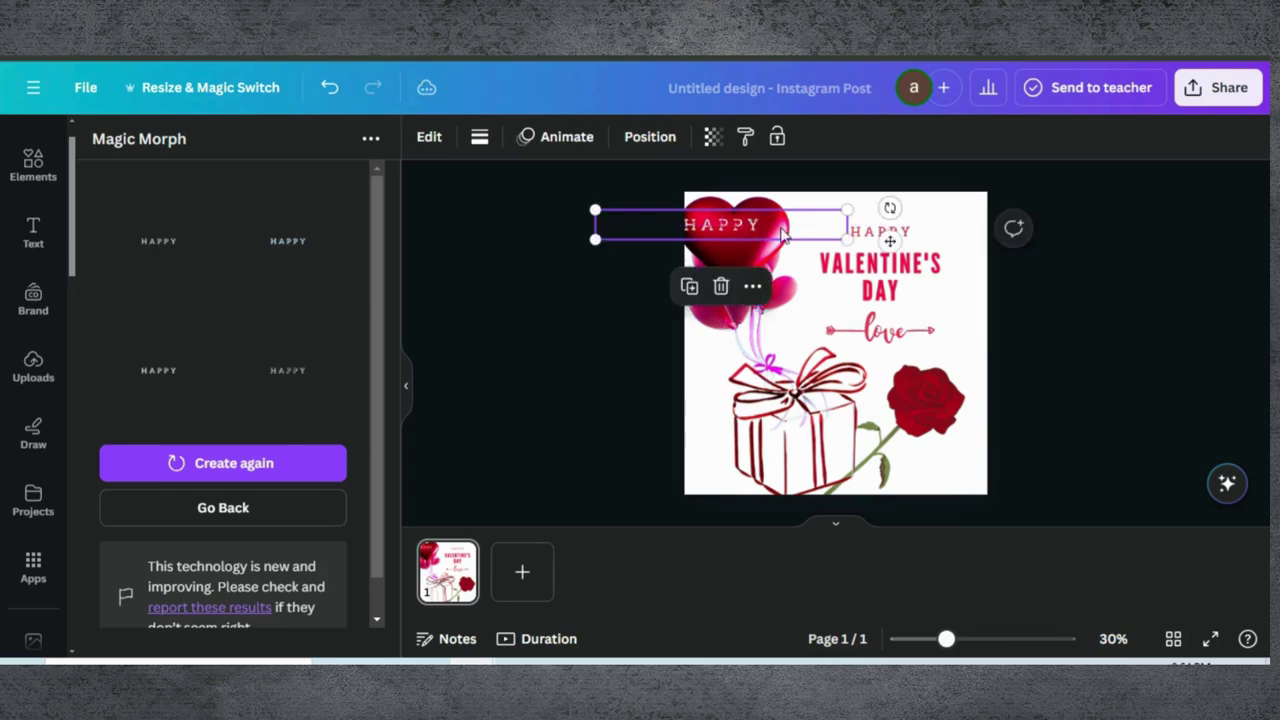
pyautogui.click(893, 231)
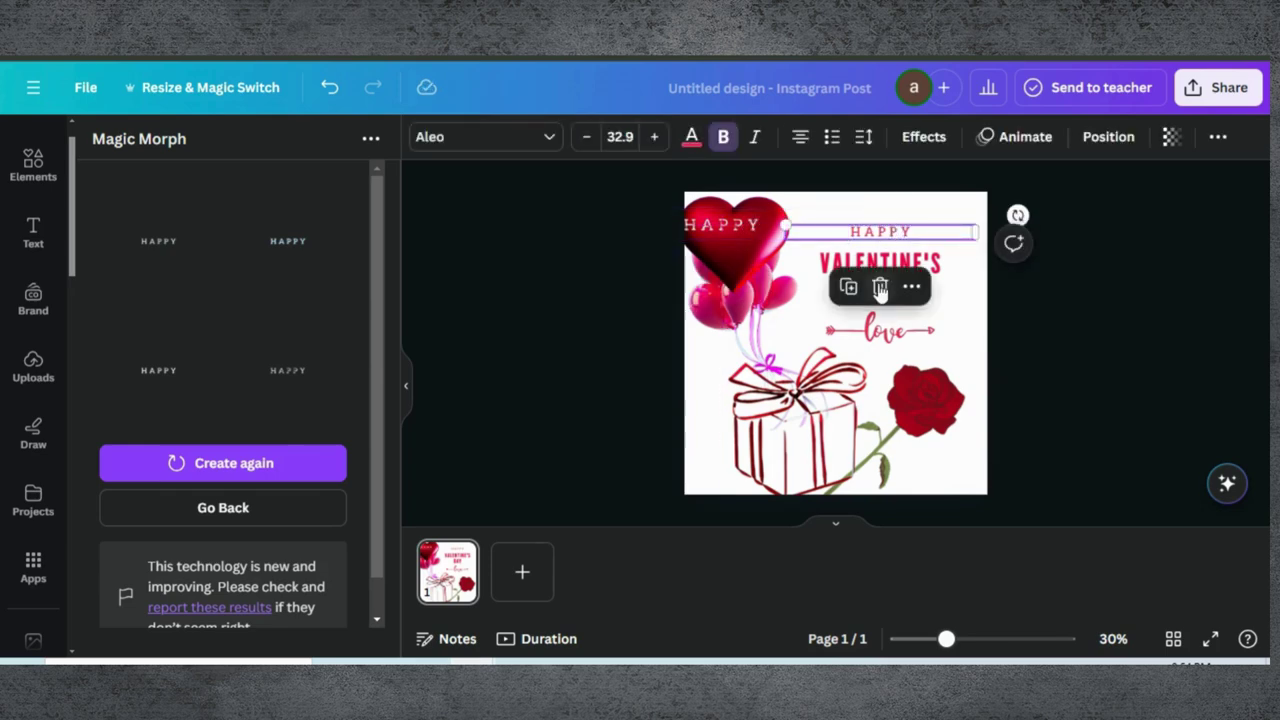
pyautogui.moveTo(897, 232); pyautogui.dragTo(759, 226)
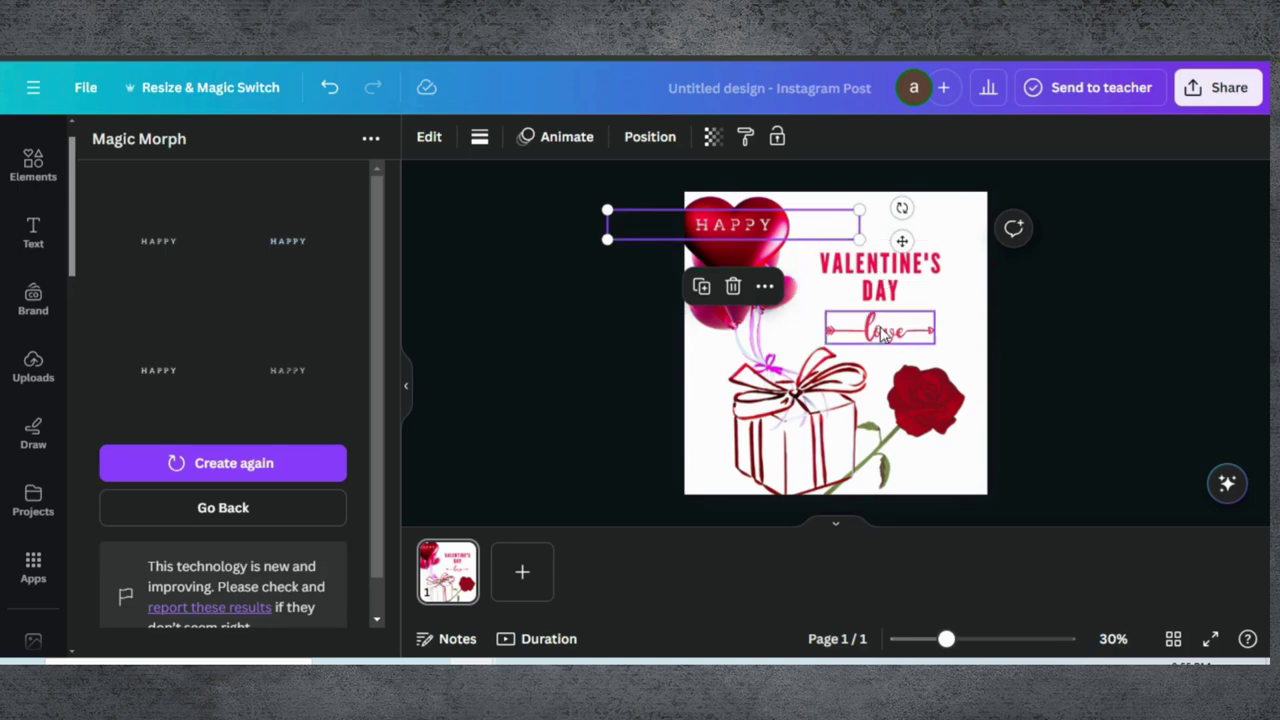
# Generate Magic Morph variations of the red rose from the description "3d red color flower".
pyautogui.click(882, 334)
pyautogui.click(918, 392)
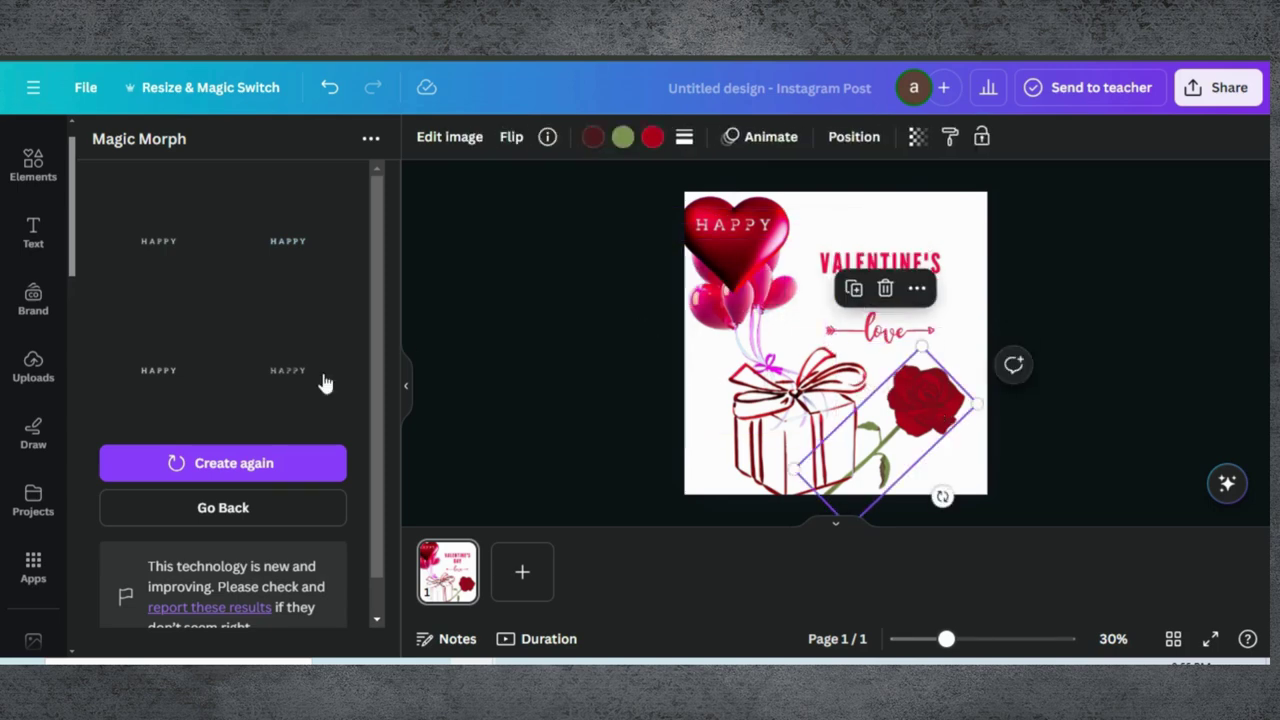
pyautogui.click(223, 508)
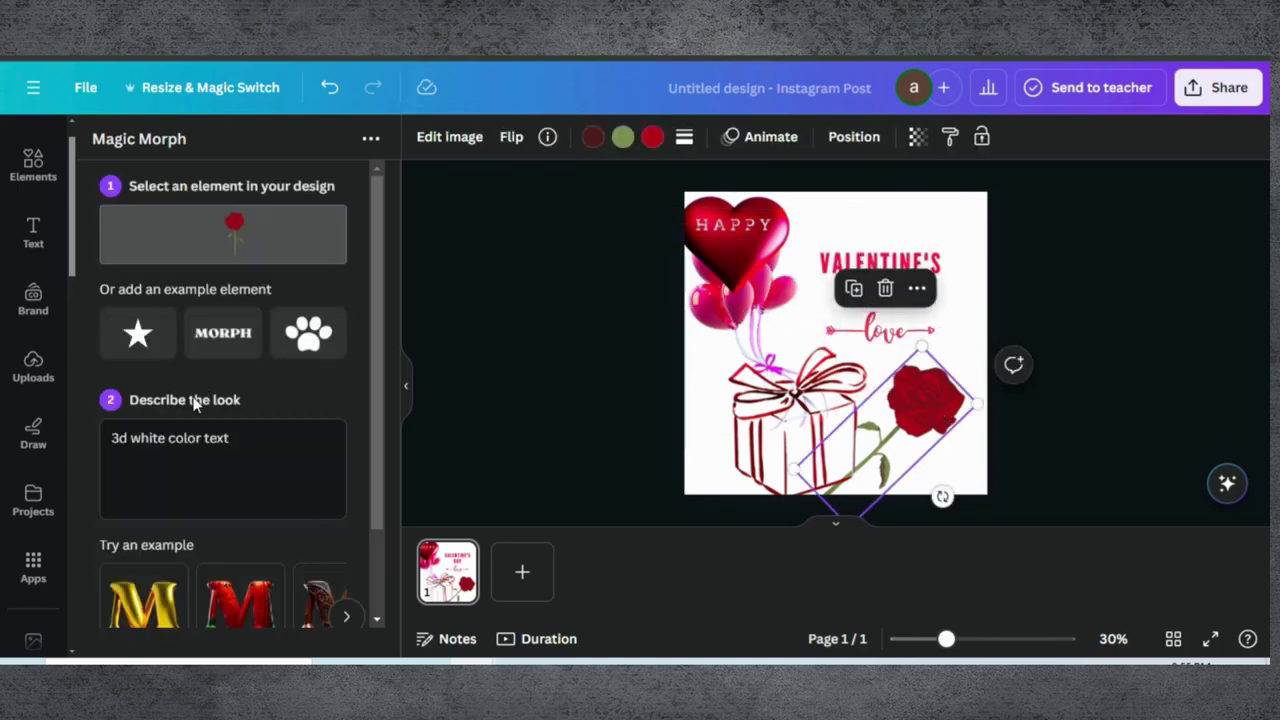
pyautogui.click(240, 432)
pyautogui.moveTo(243, 432); pyautogui.dragTo(135, 447)
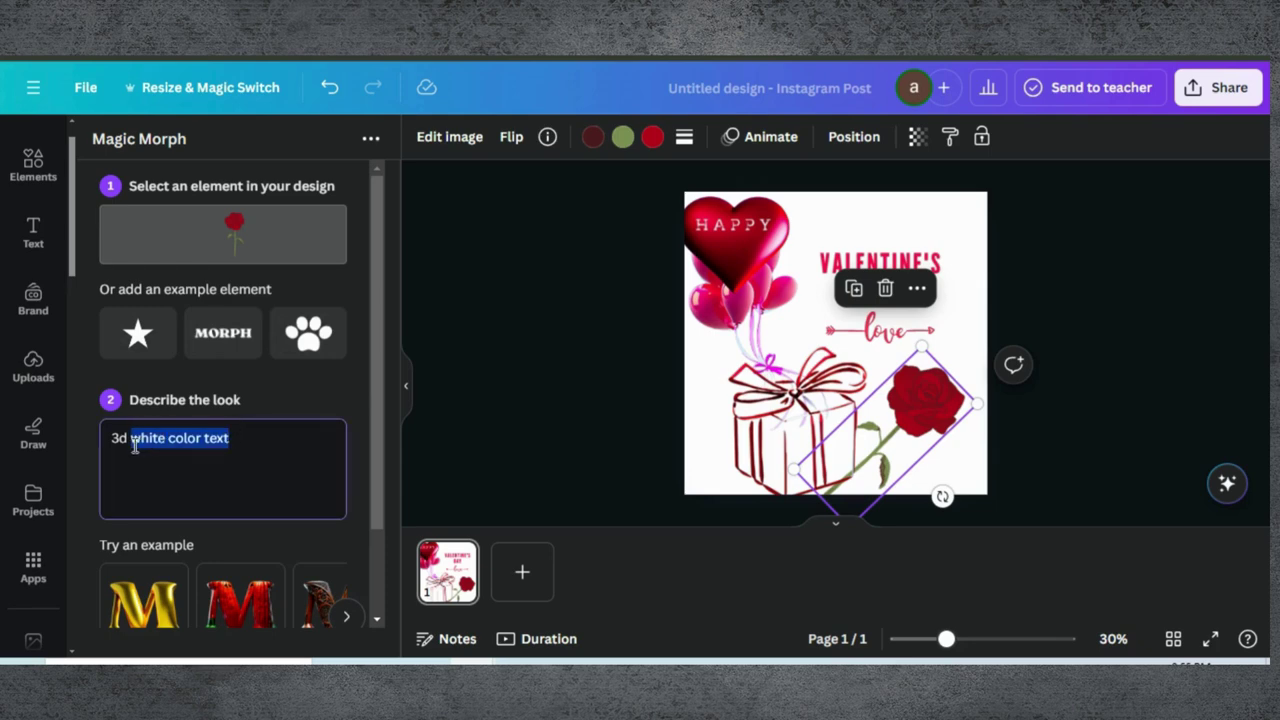
pyautogui.press('BackSpace')
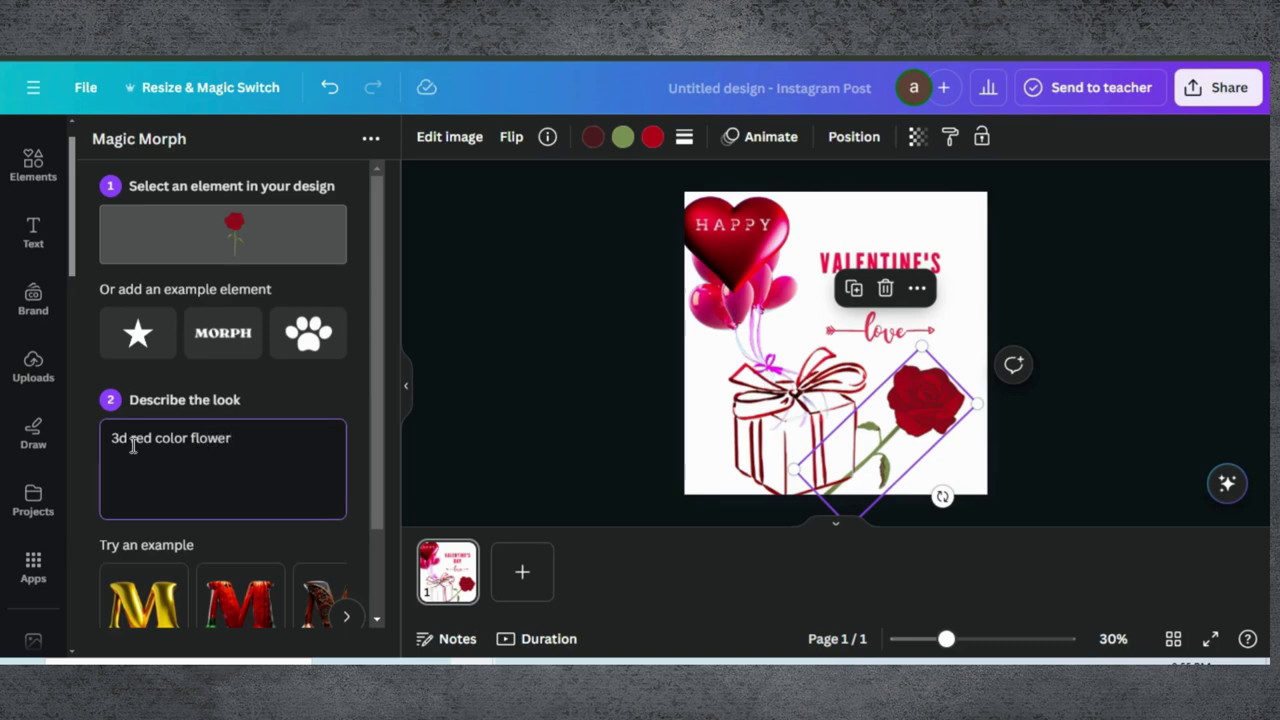
pyautogui.write('red color flower')
pyautogui.scroll(-2, 133, 445)
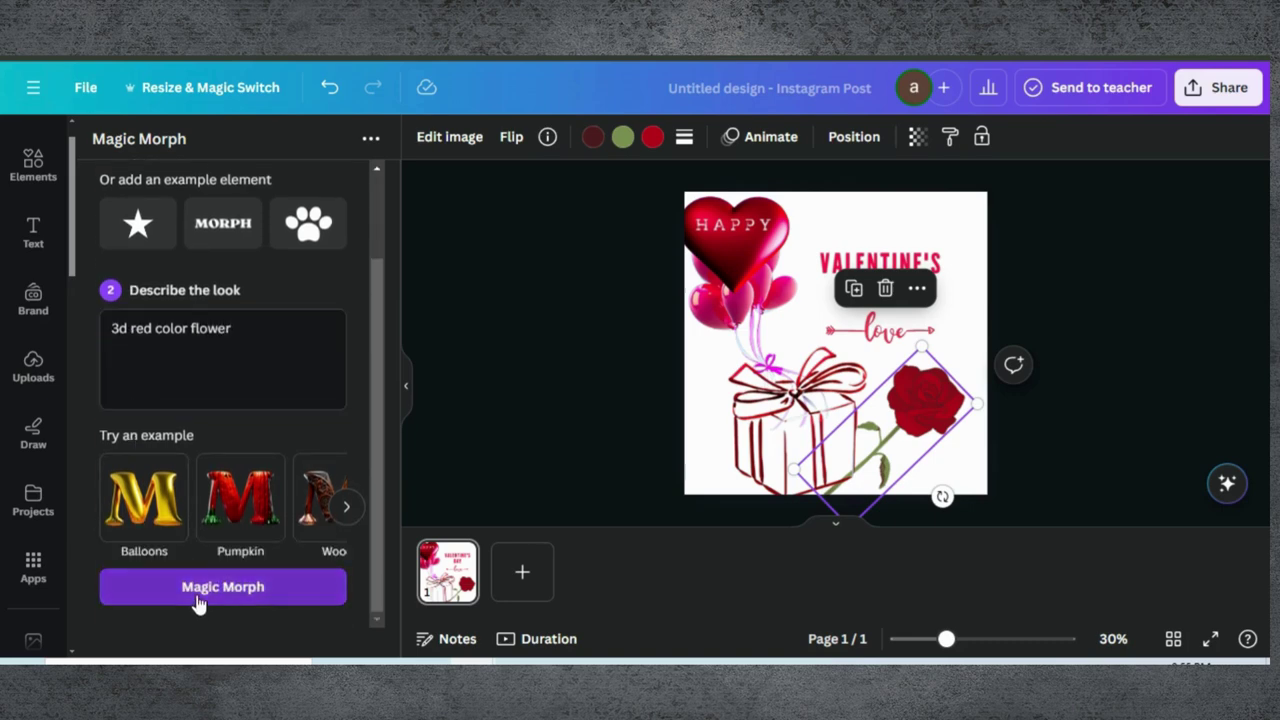
pyautogui.click(199, 601)
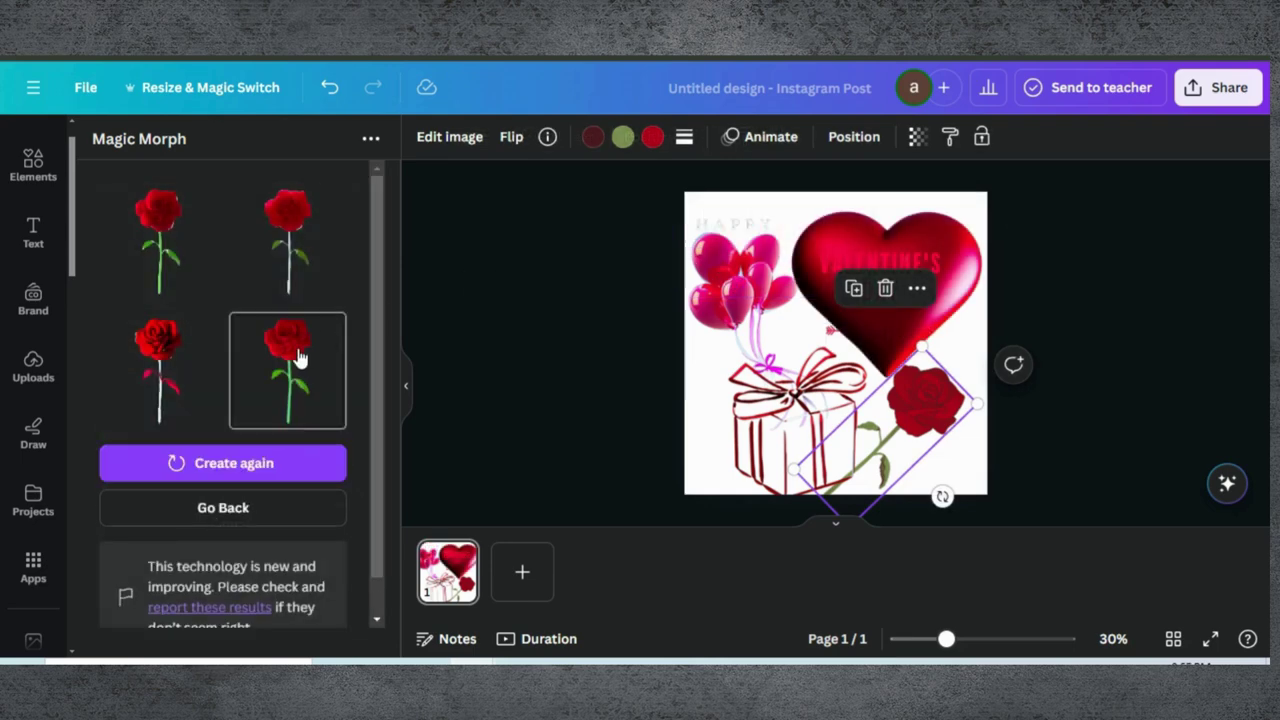
# Replace the original rose with a generated green-stemmed rose, placed below the large heart beside the gift box.
pyautogui.click(885, 288)
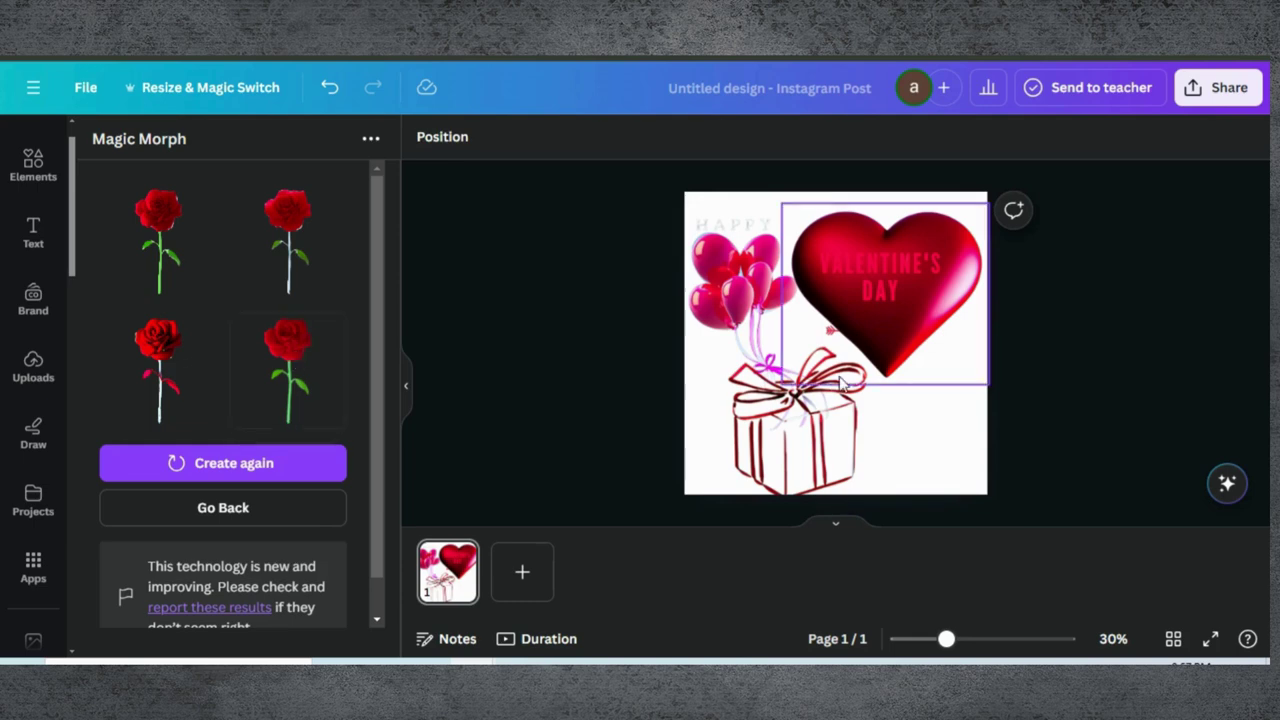
pyautogui.hotkey('ctrl', 'z')
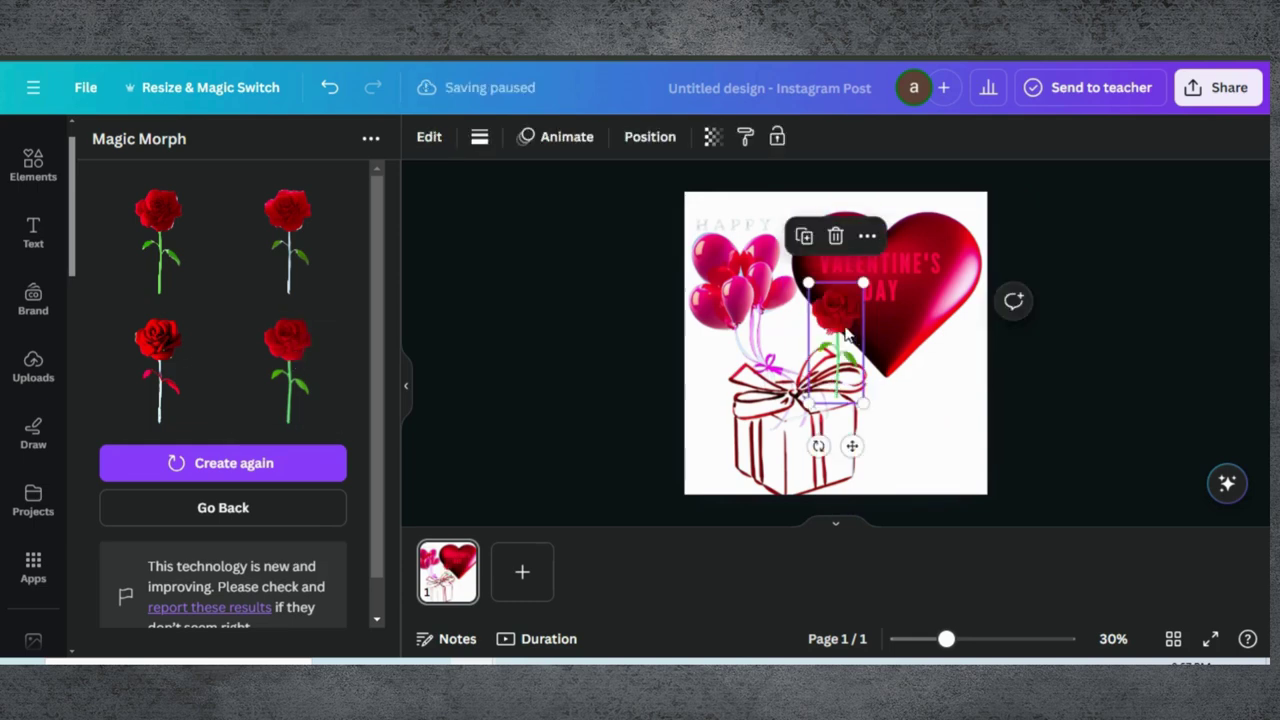
pyautogui.moveTo(852, 338); pyautogui.dragTo(908, 412)
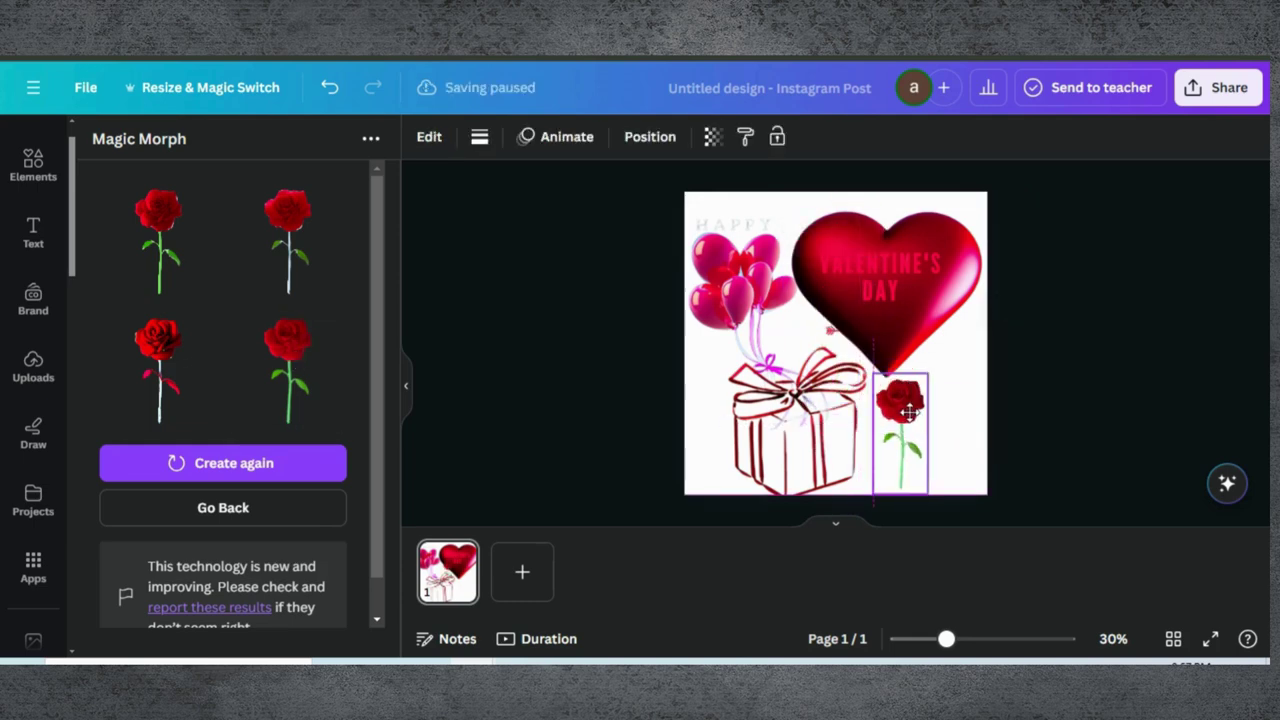
pyautogui.click(559, 293)
# Move the HAPPY text onto the large heart above VALENTINE'S DAY and raise the love graphic's layer above the heart.
pyautogui.click(751, 225)
pyautogui.moveTo(749, 229); pyautogui.dragTo(884, 252)
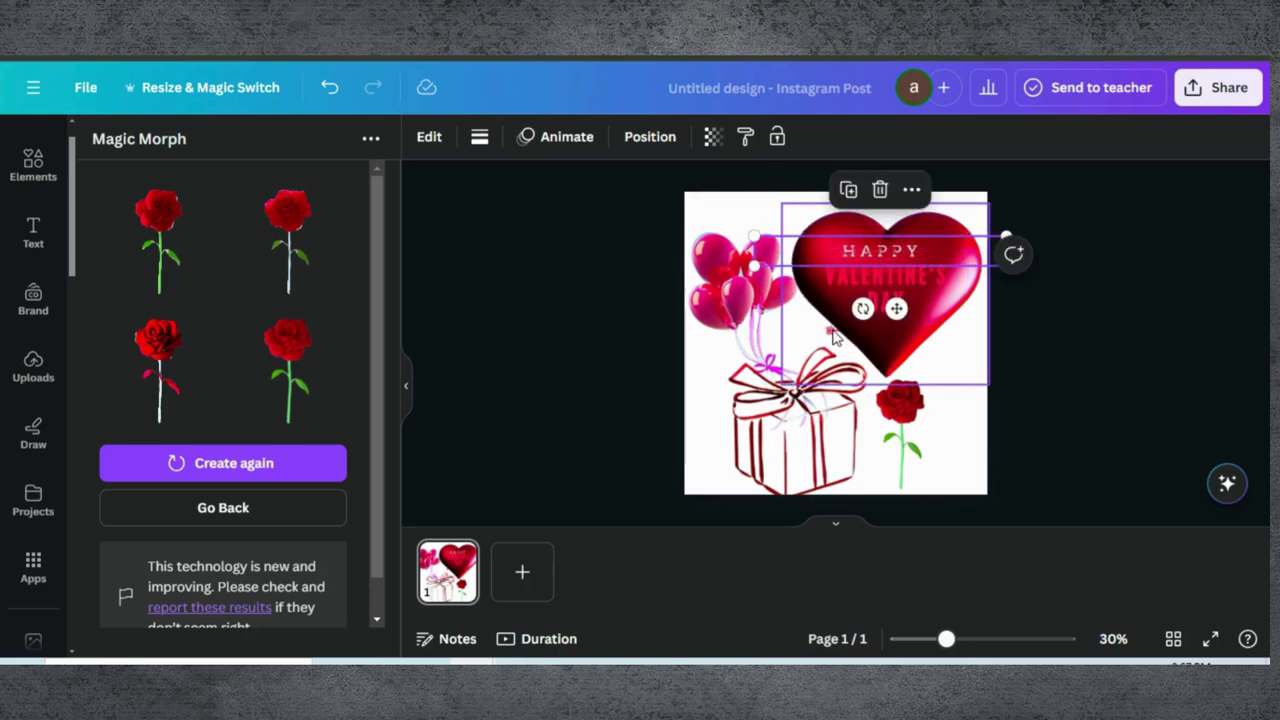
pyautogui.click(645, 137)
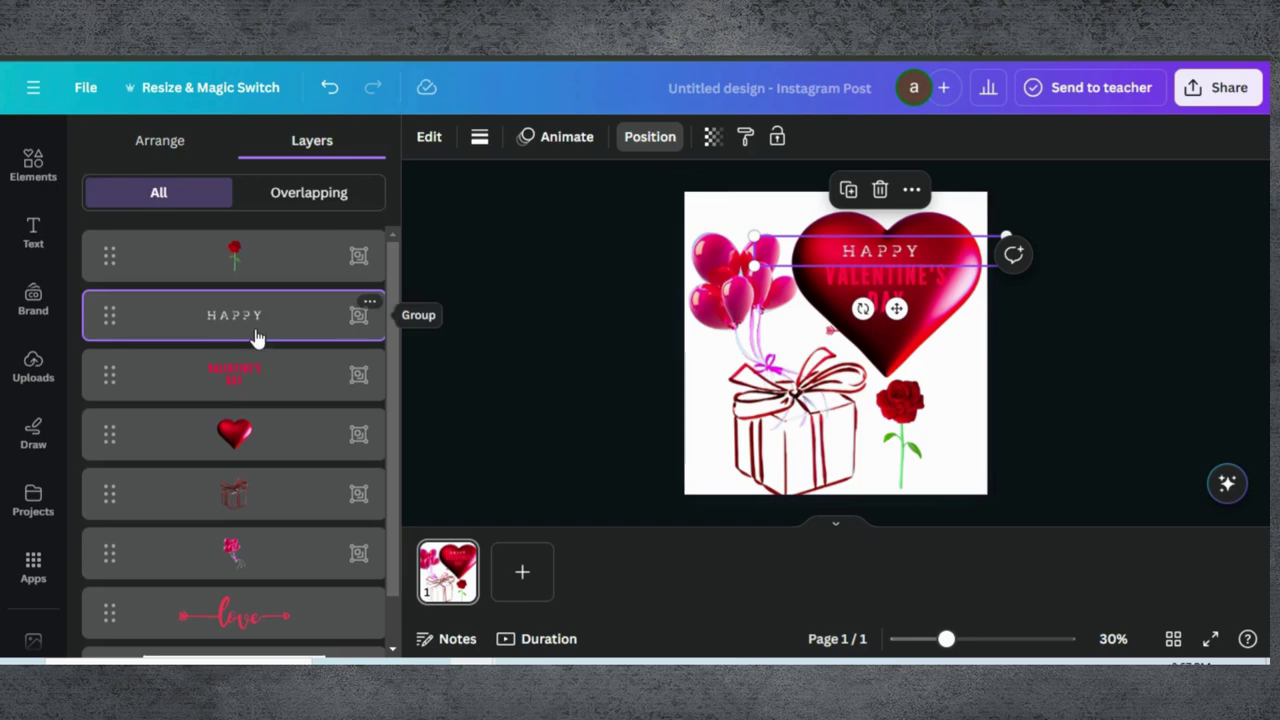
pyautogui.click(226, 600)
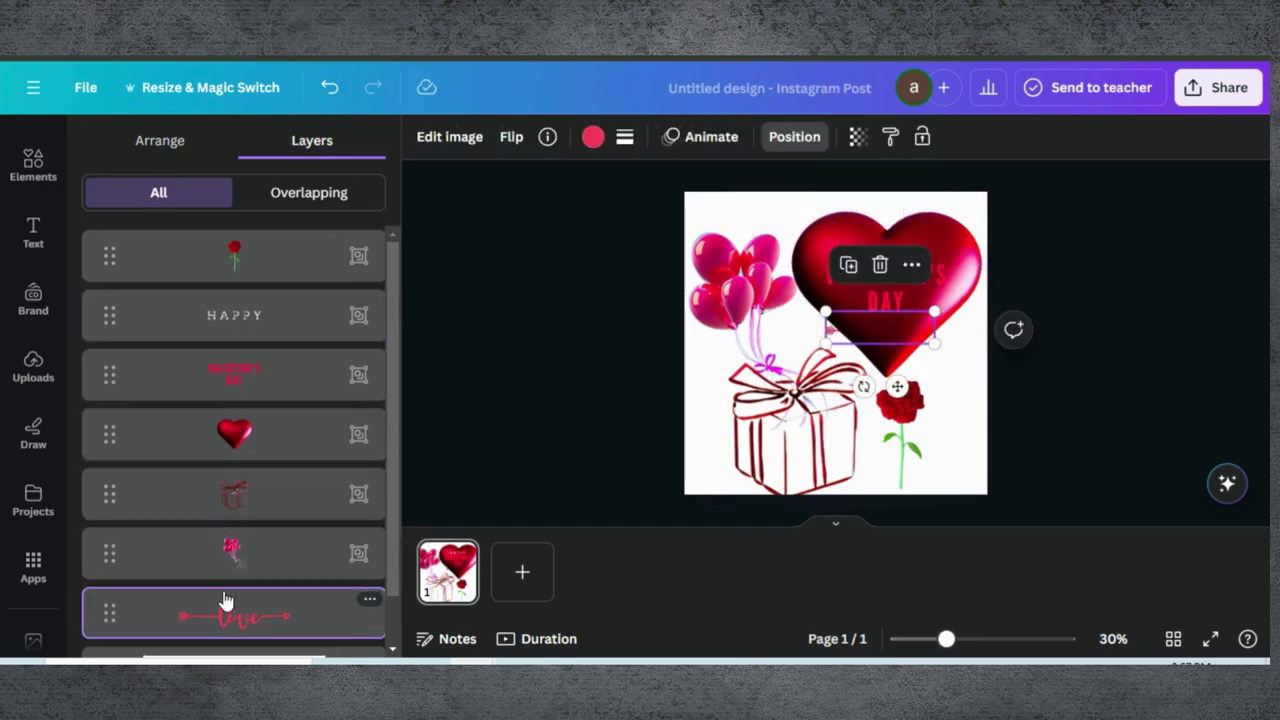
pyautogui.moveTo(226, 600); pyautogui.dragTo(230, 424)
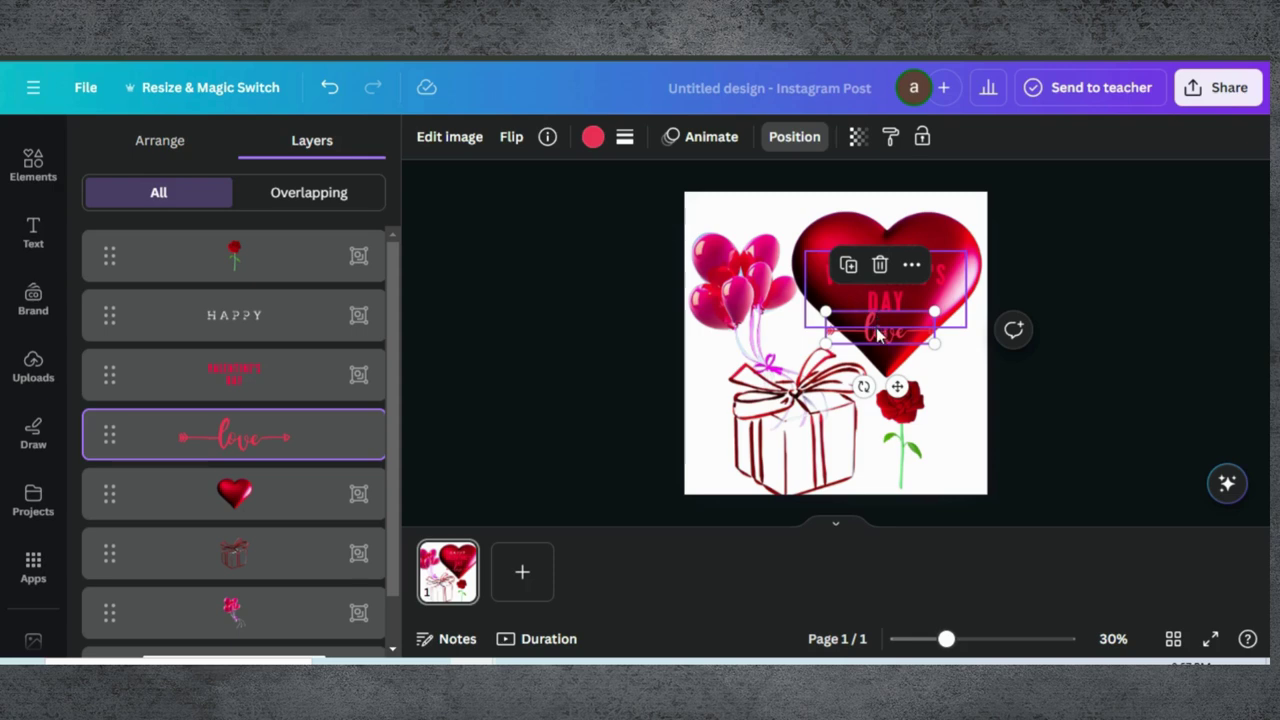
# Shrink the love graphic, tilt it upward inside the heart below DAY and recolor it white.
pyautogui.moveTo(878, 335); pyautogui.dragTo(879, 333)
pyautogui.moveTo(869, 390); pyautogui.dragTo(907, 331)
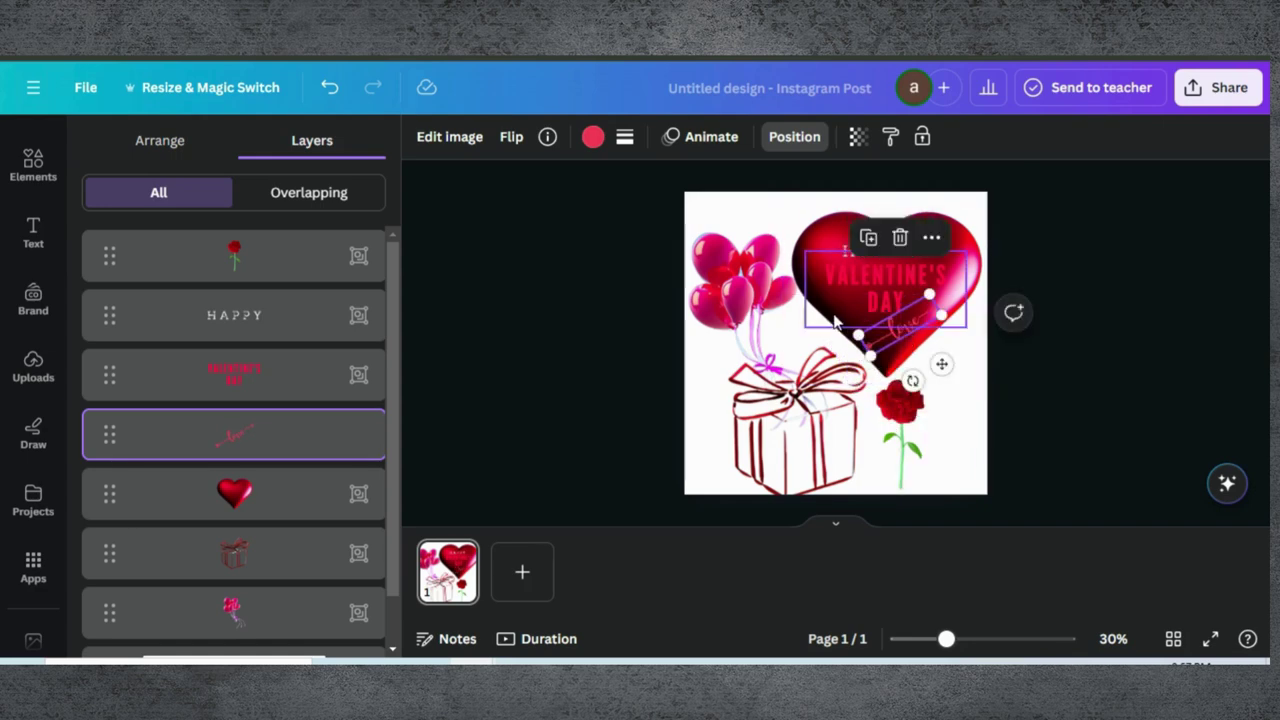
pyautogui.click(593, 137)
pyautogui.click(203, 250)
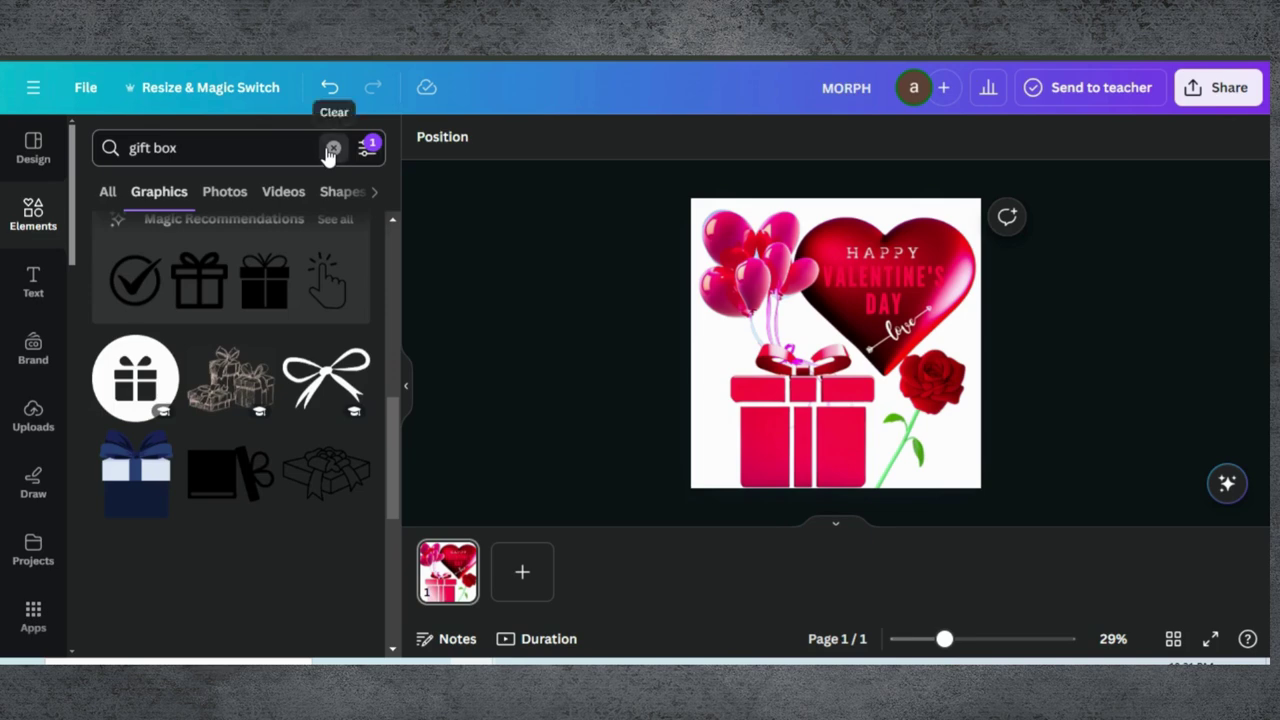
# Search the elements for "valentines day background" and add the photo of small red, pink and white hearts to the page.
pyautogui.click(332, 149)
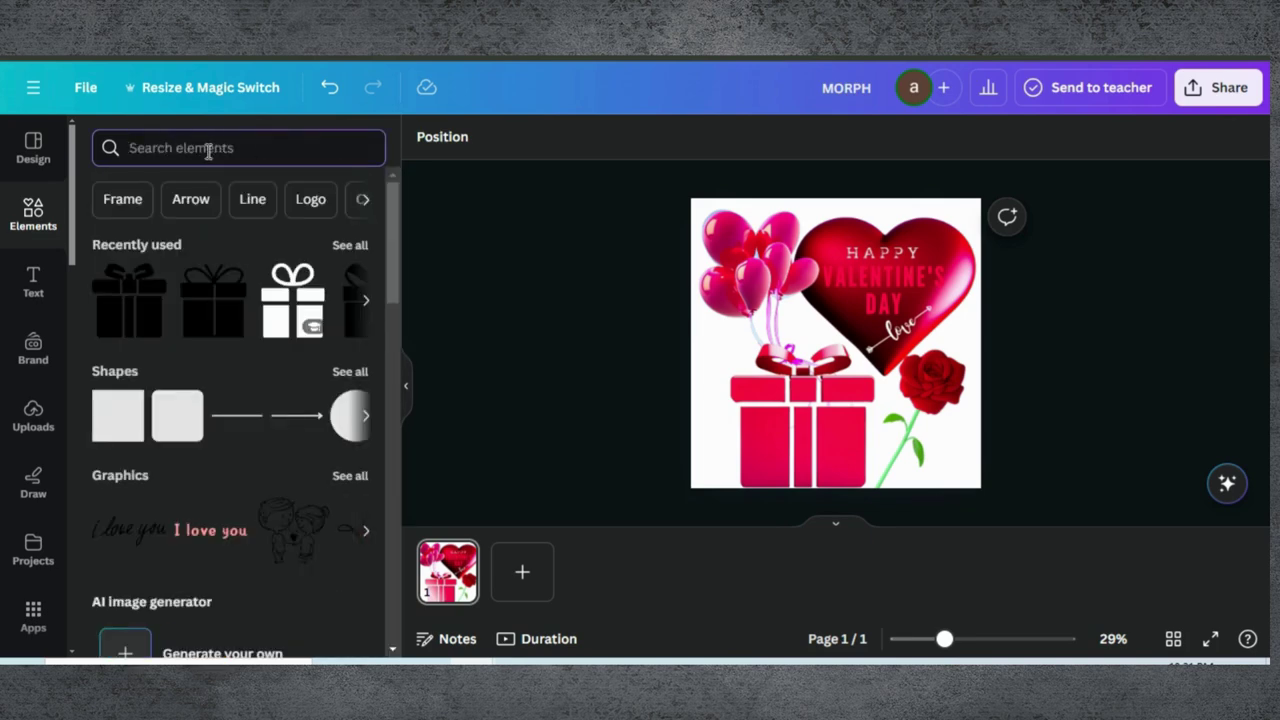
pyautogui.write('va')
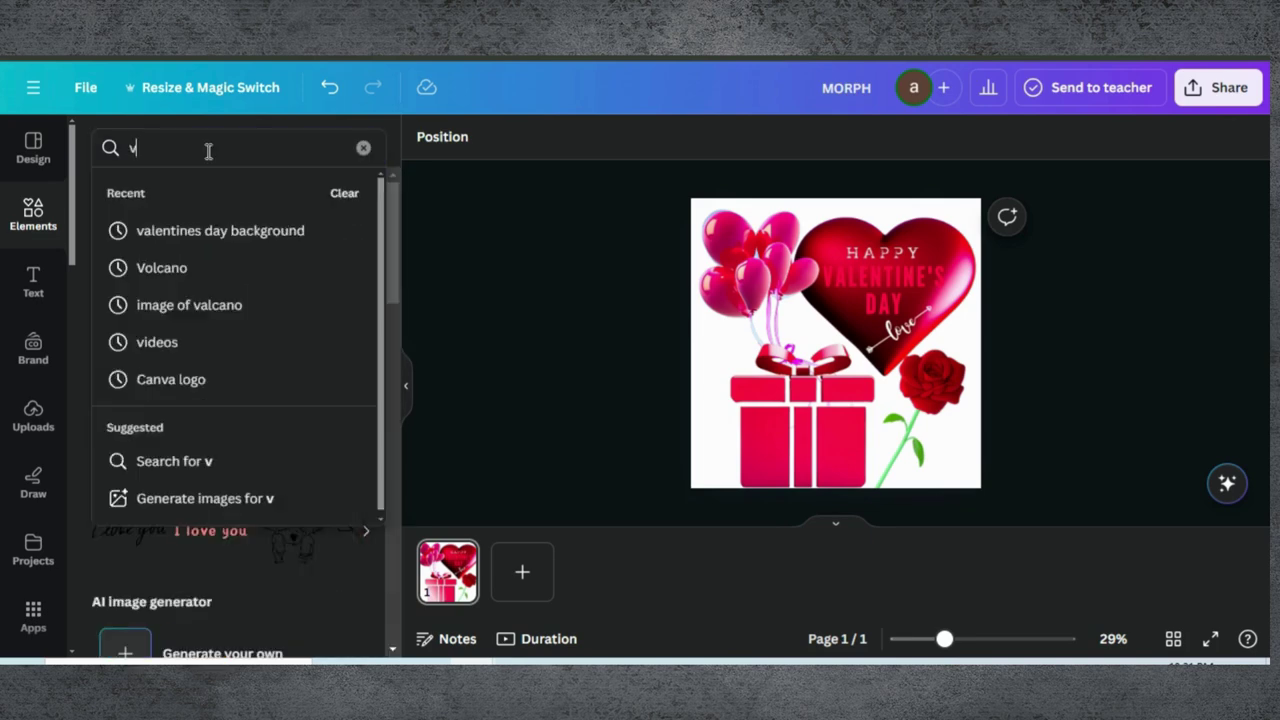
pyautogui.click(188, 243)
pyautogui.click(163, 193)
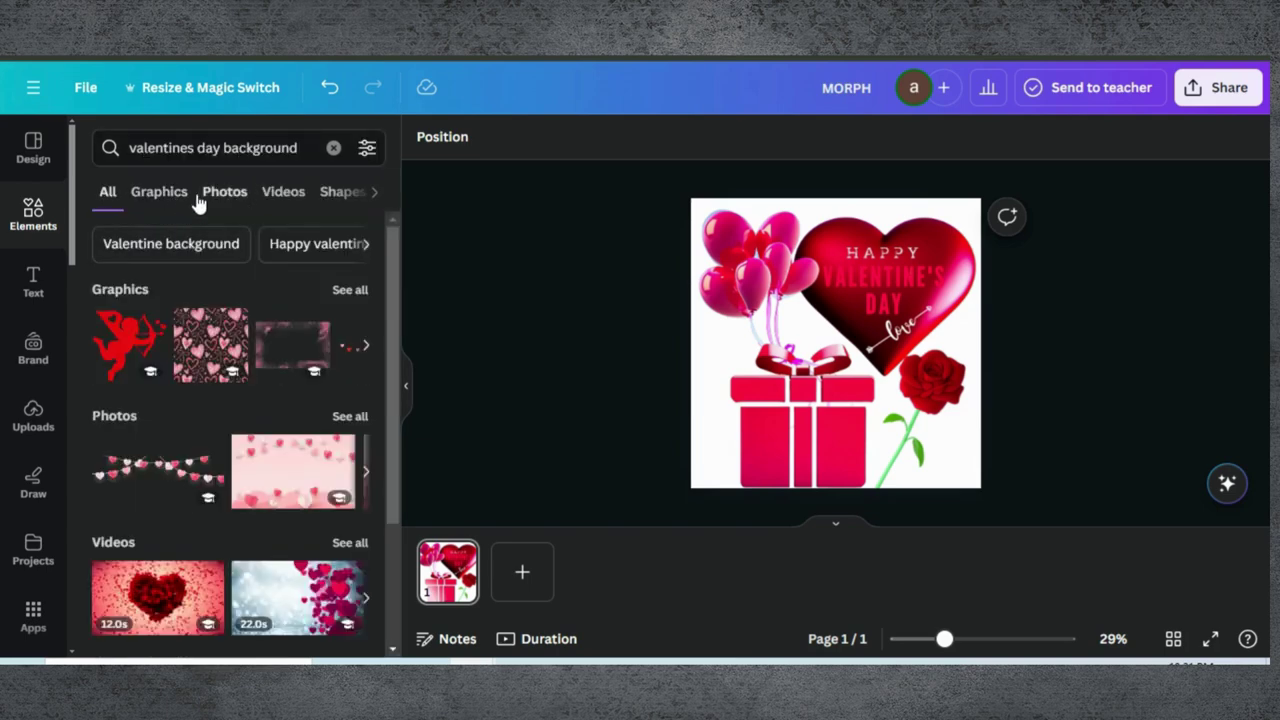
pyautogui.scroll(-5, 235, 375)
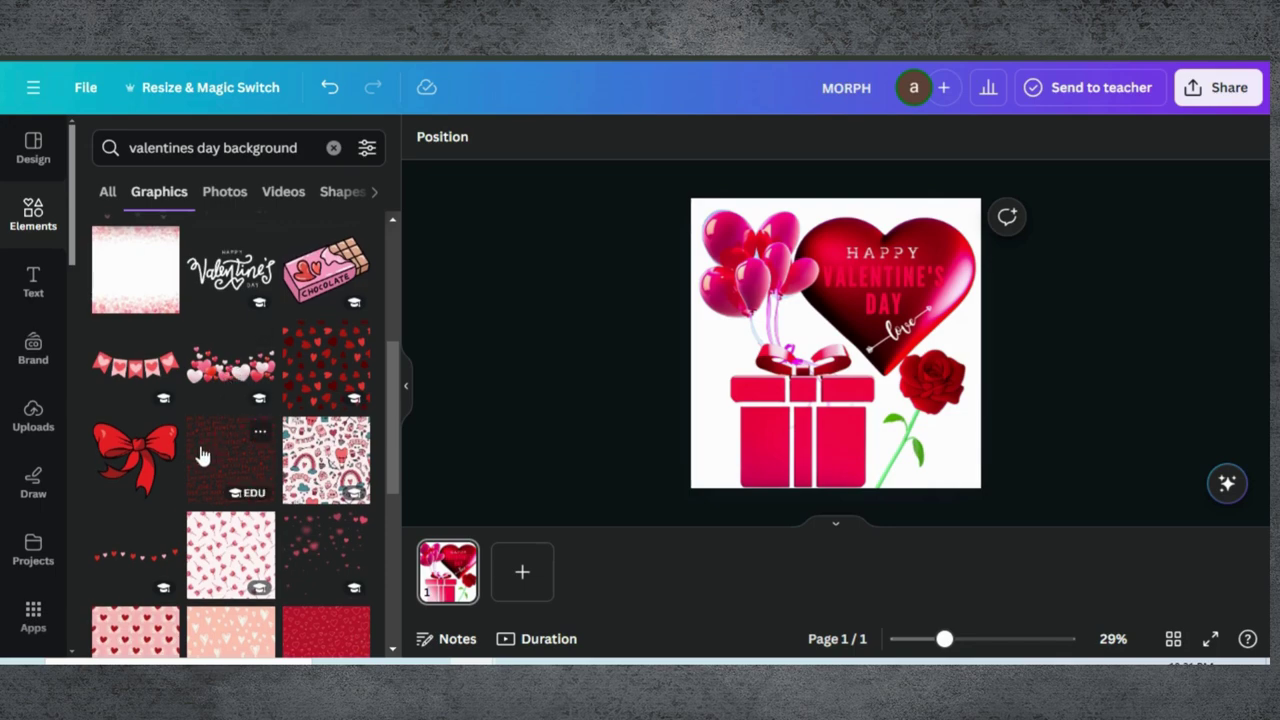
pyautogui.scroll(-3, 248, 467)
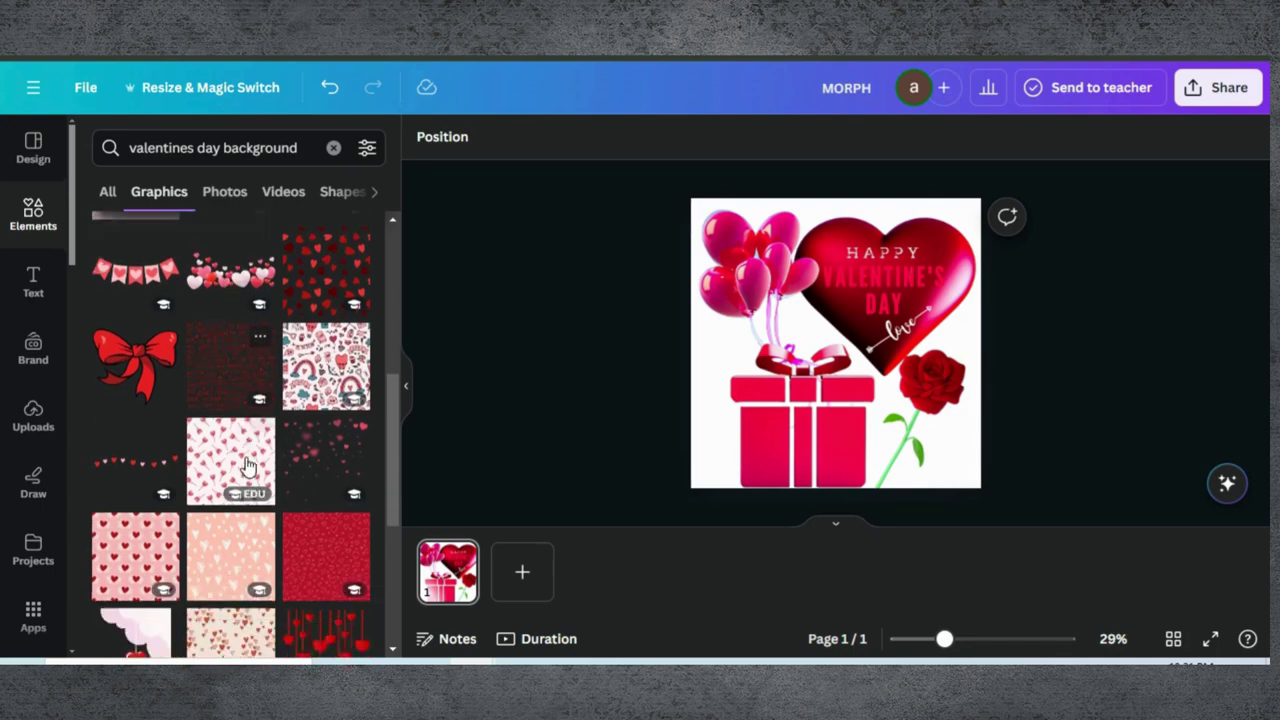
pyautogui.click(224, 191)
pyautogui.click(138, 607)
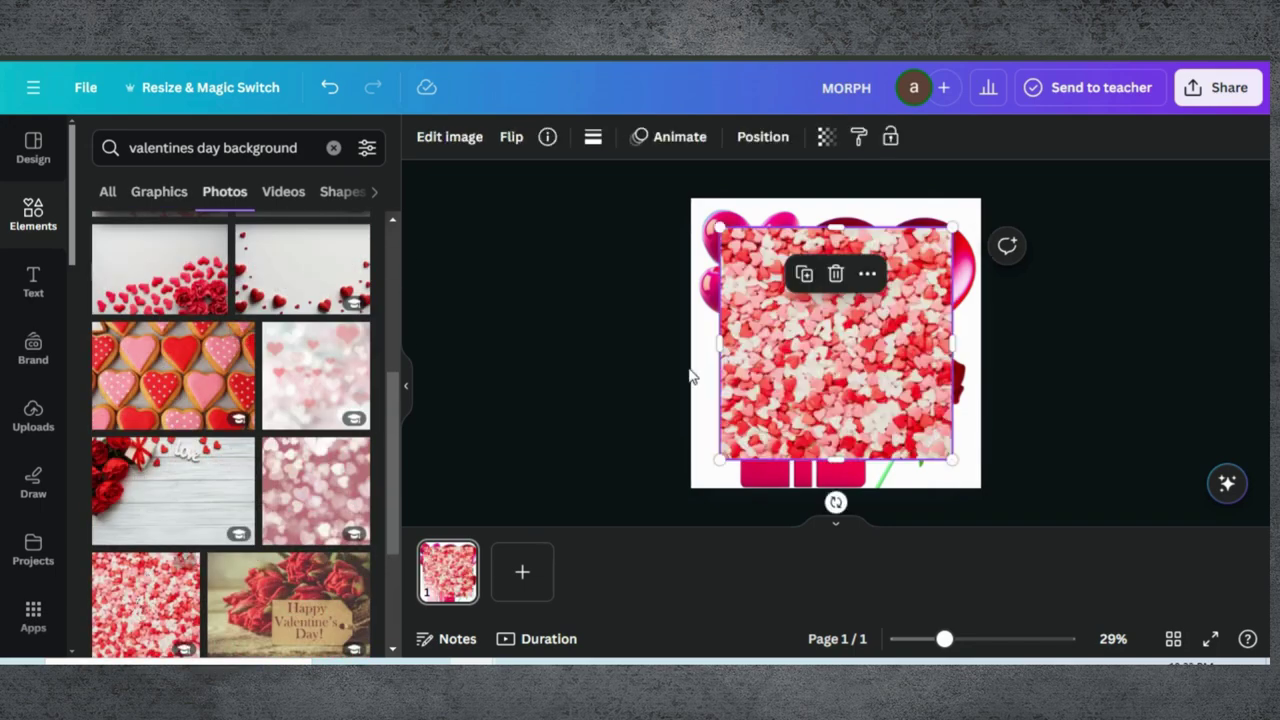
# Set the hearts photo as the page background and its transparency to 54.
pyautogui.rightClick(792, 355)
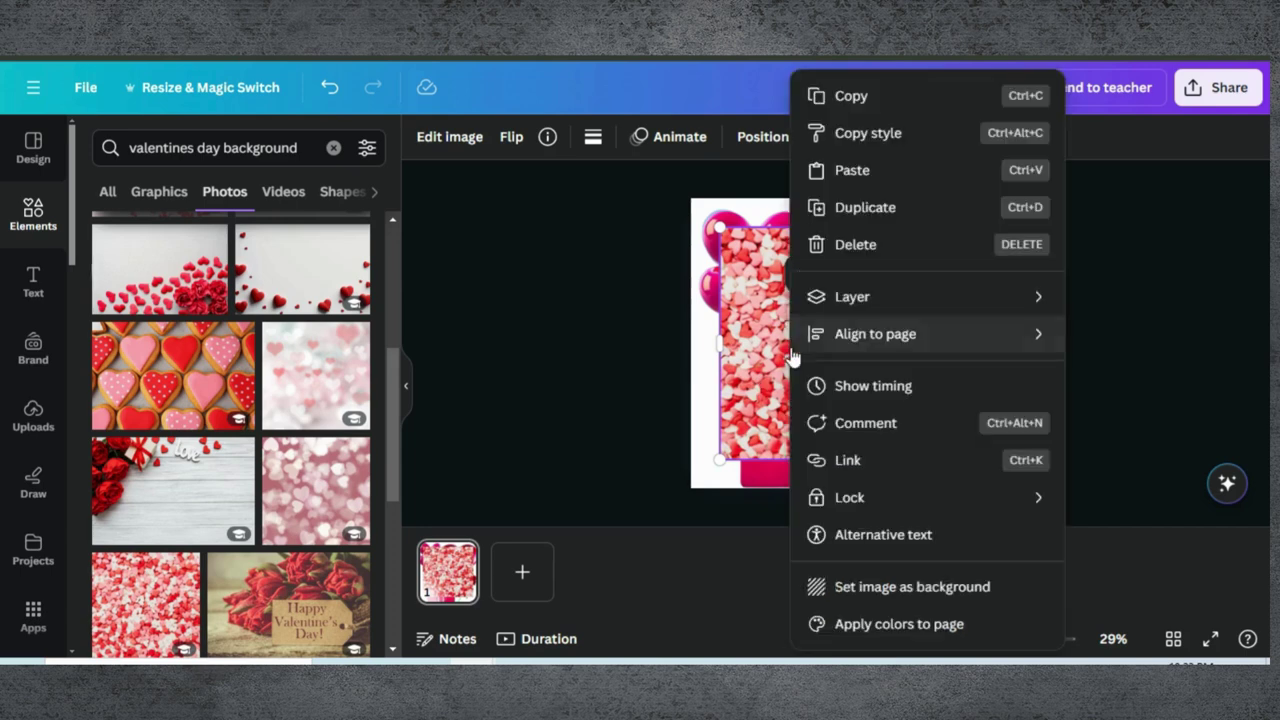
pyautogui.click(868, 582)
pyautogui.click(726, 386)
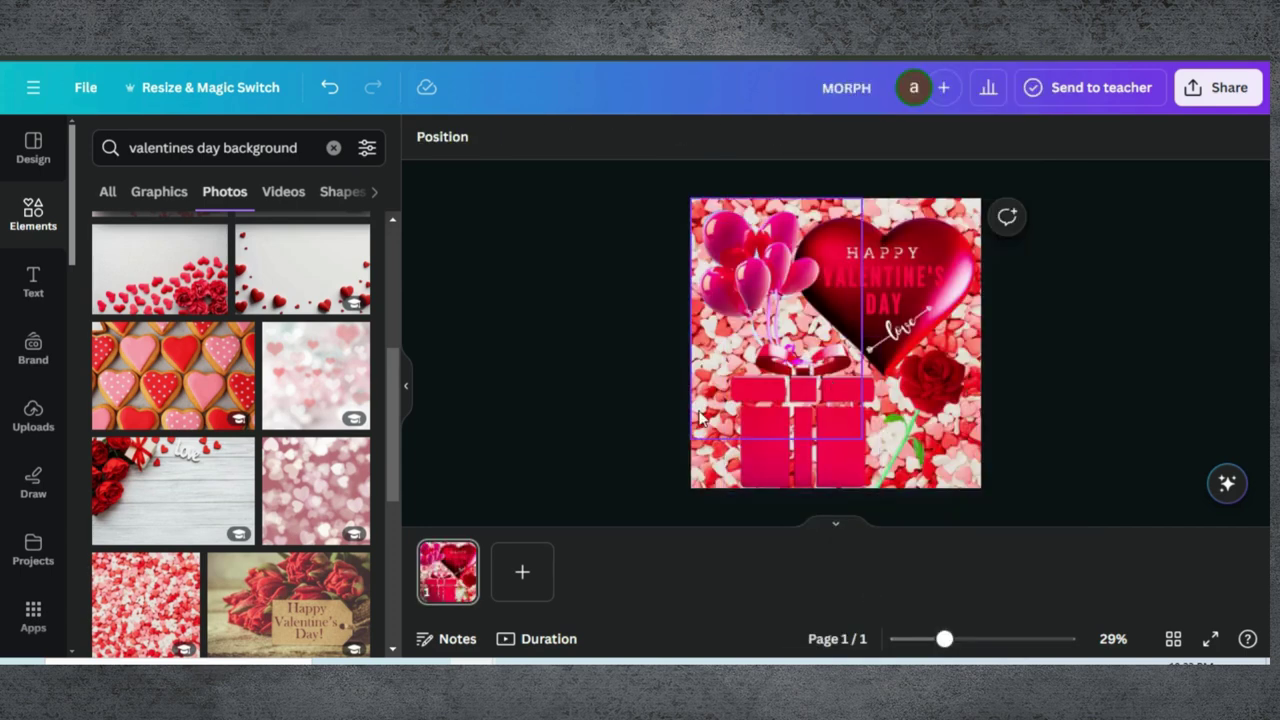
pyautogui.click(698, 458)
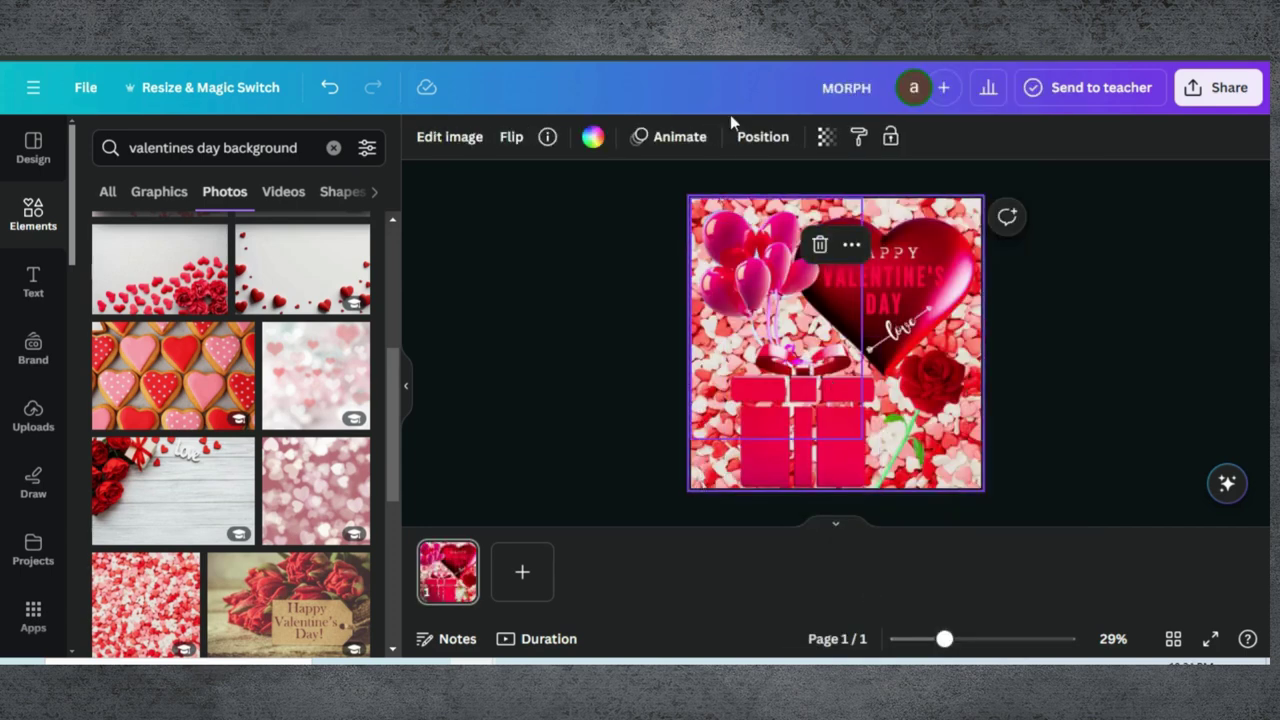
pyautogui.click(826, 137)
pyautogui.moveTo(771, 218); pyautogui.dragTo(718, 224)
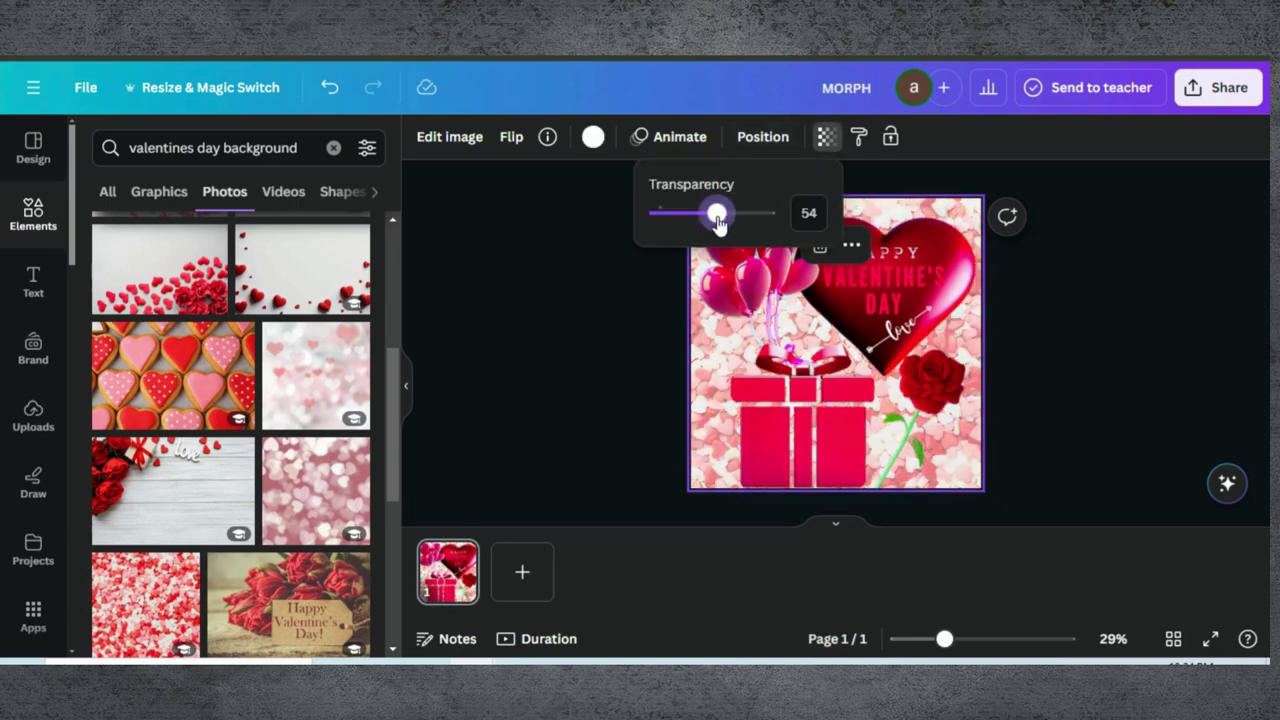
pyautogui.click(562, 354)
pyautogui.click(562, 354)
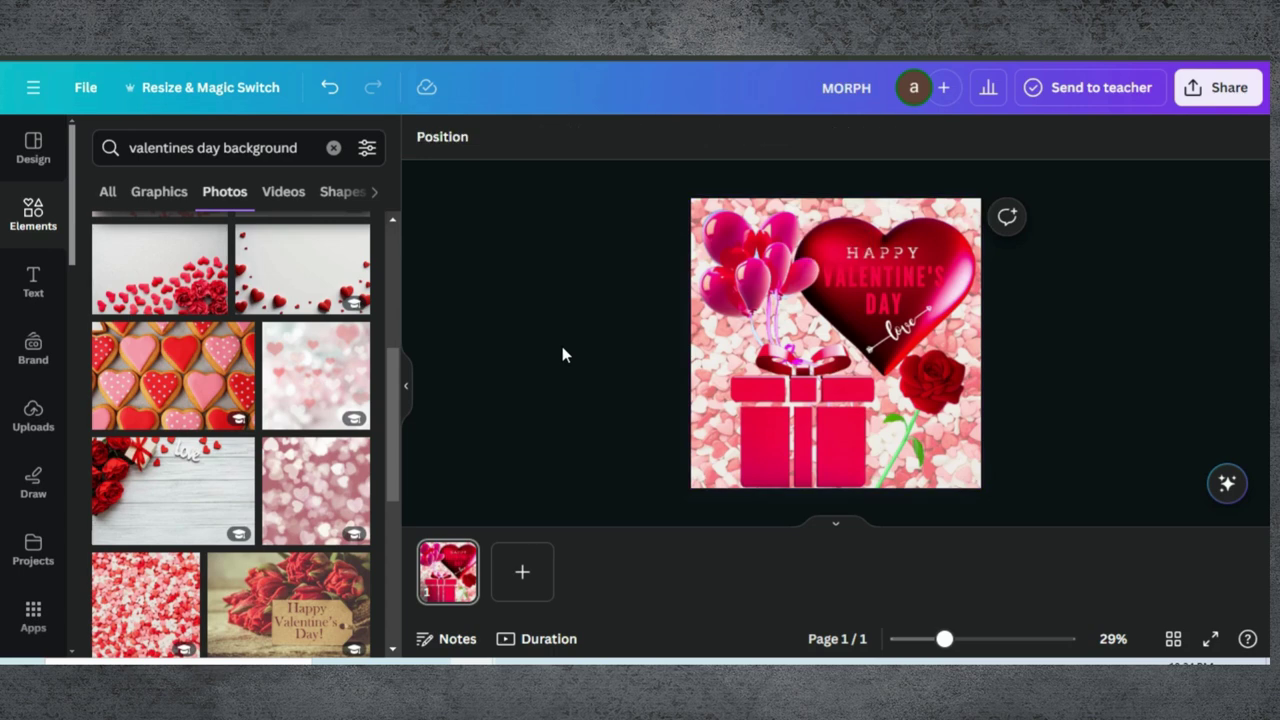
# Rotate the balloon bunch slightly counterclockwise.
pyautogui.click(753, 272)
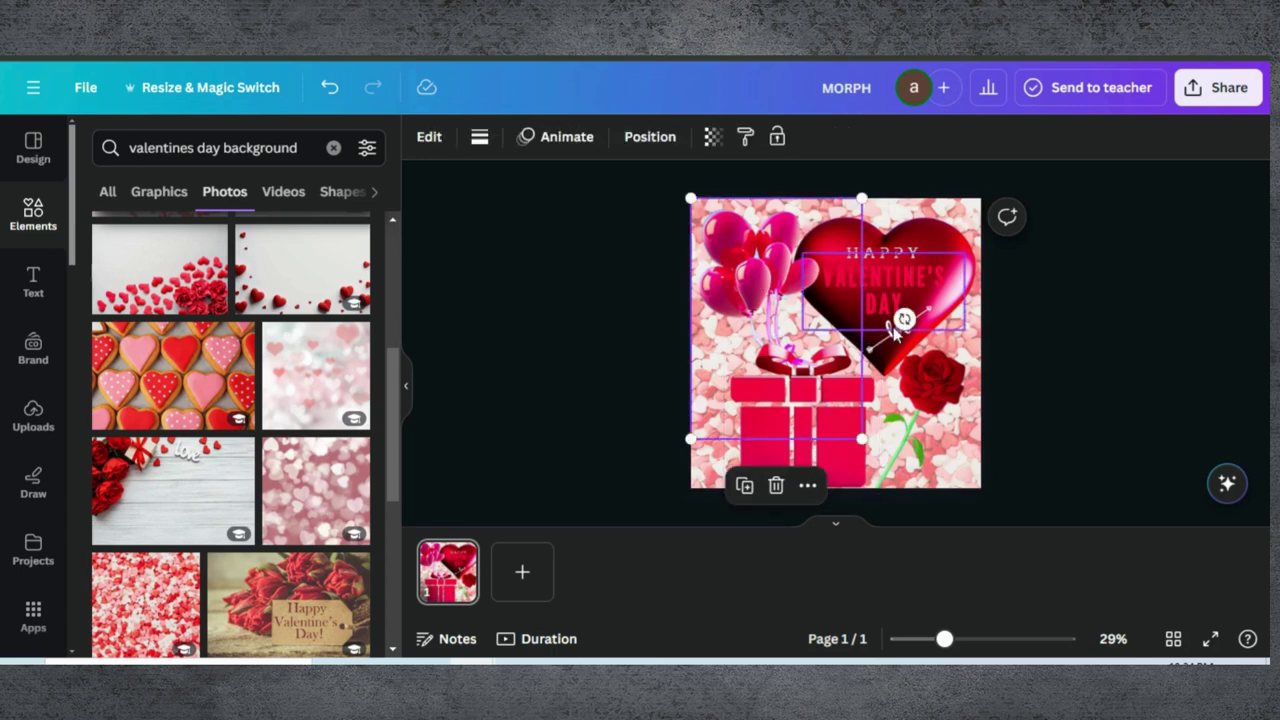
pyautogui.moveTo(903, 319); pyautogui.dragTo(898, 290)
pyautogui.click(488, 420)
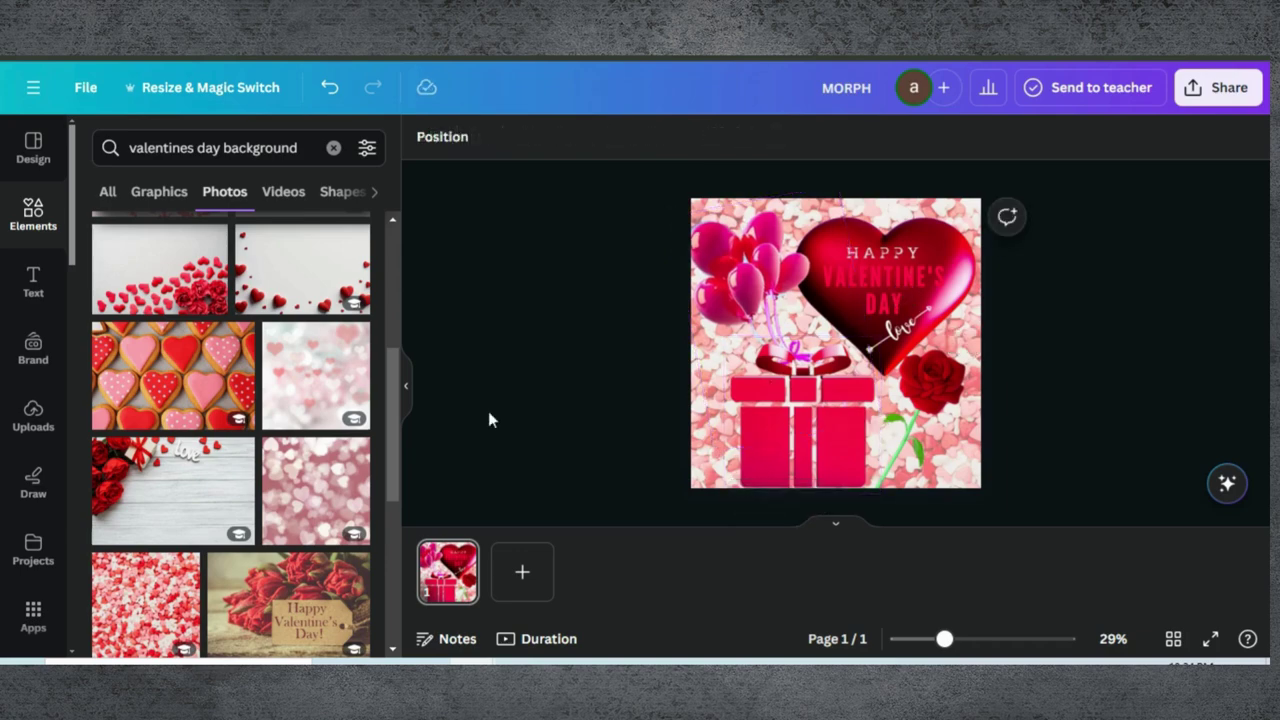